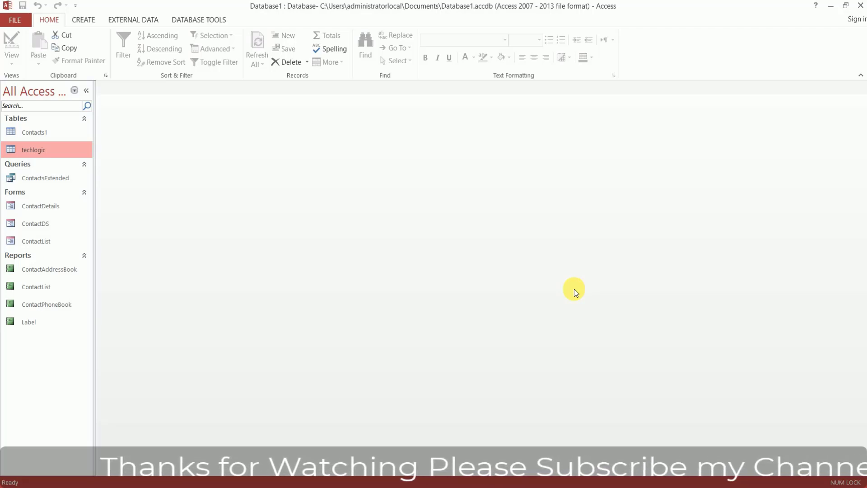
Open the techlogic table in Design View to see its seven fields and data types
{"action": "right_click", "coordinate": [45, 154]}
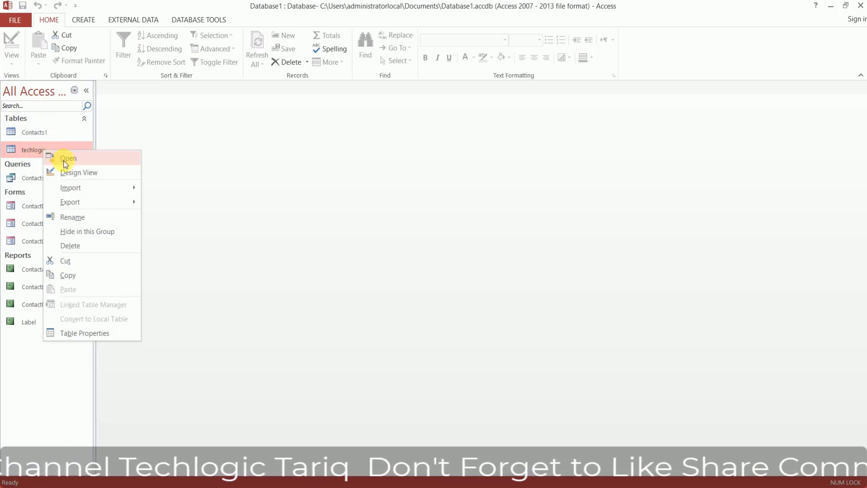
{"action": "left_click", "coordinate": [98, 176]}
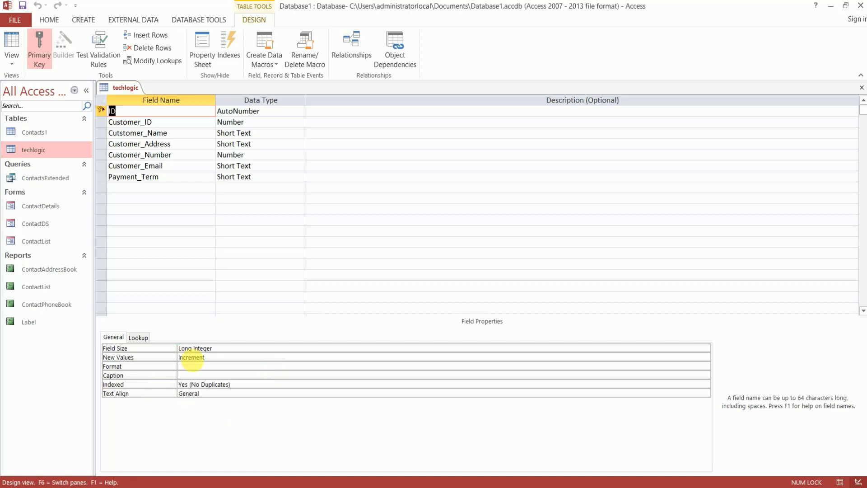
{"action": "left_click", "coordinate": [228, 352]}
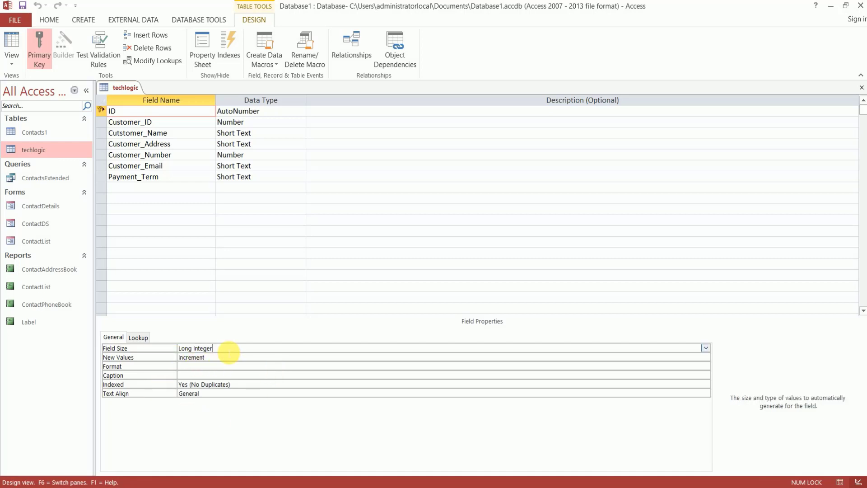
{"action": "left_click", "coordinate": [706, 349]}
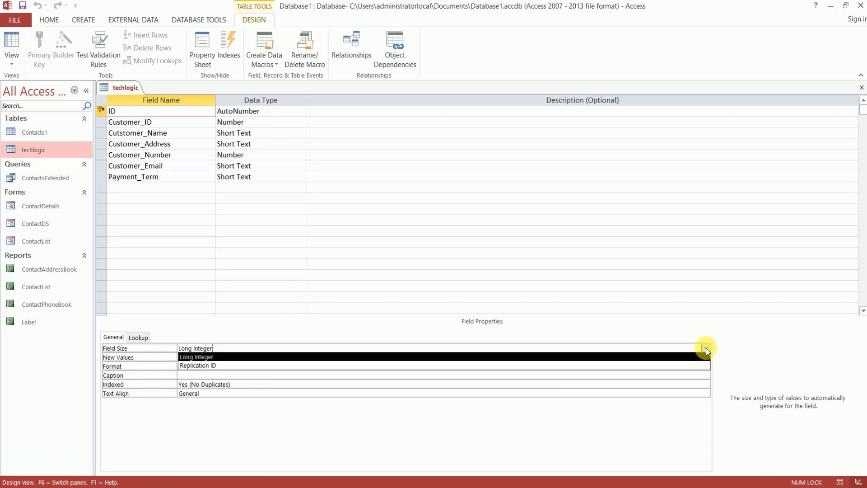
{"action": "left_click", "coordinate": [706, 349]}
{"action": "left_click", "coordinate": [265, 124]}
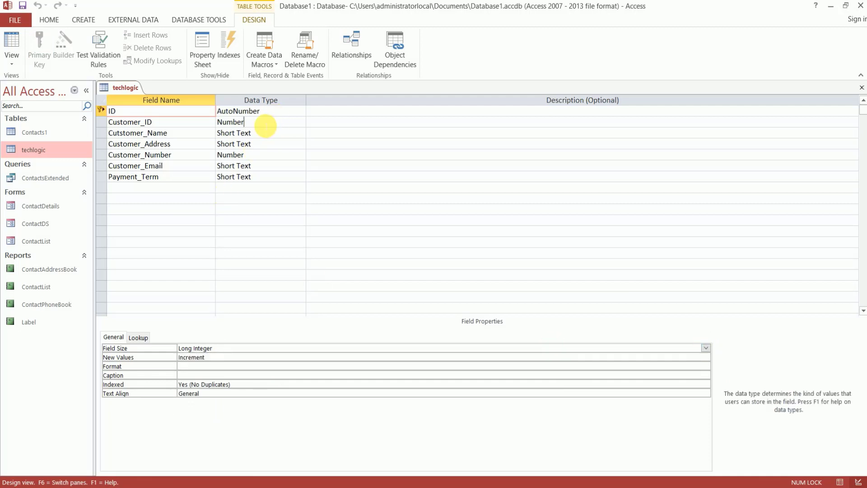
{"action": "left_click", "coordinate": [277, 352]}
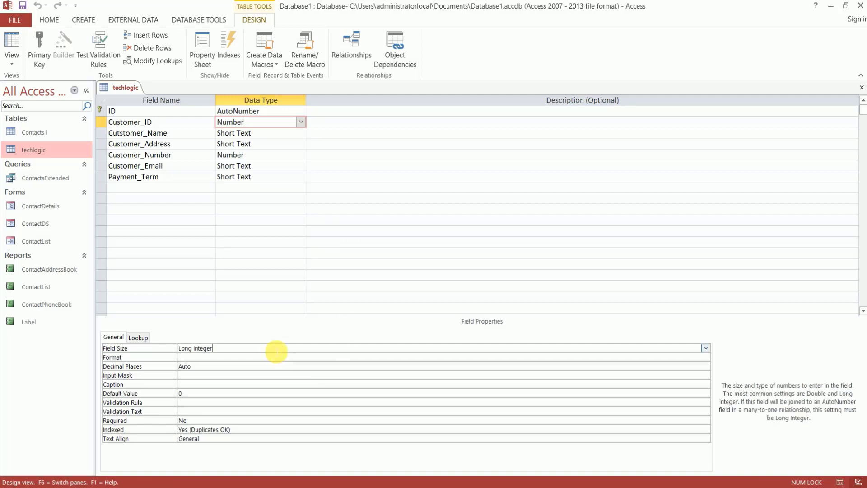
{"action": "left_click", "coordinate": [706, 349]}
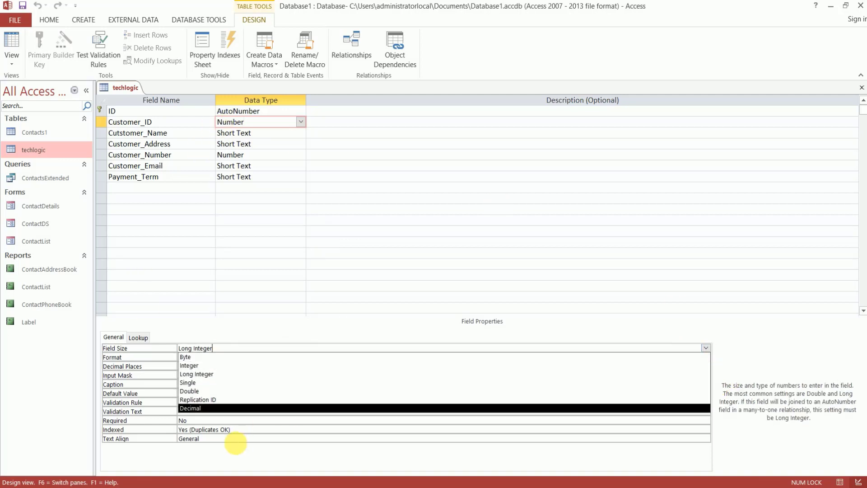
{"action": "left_click", "coordinate": [249, 429]}
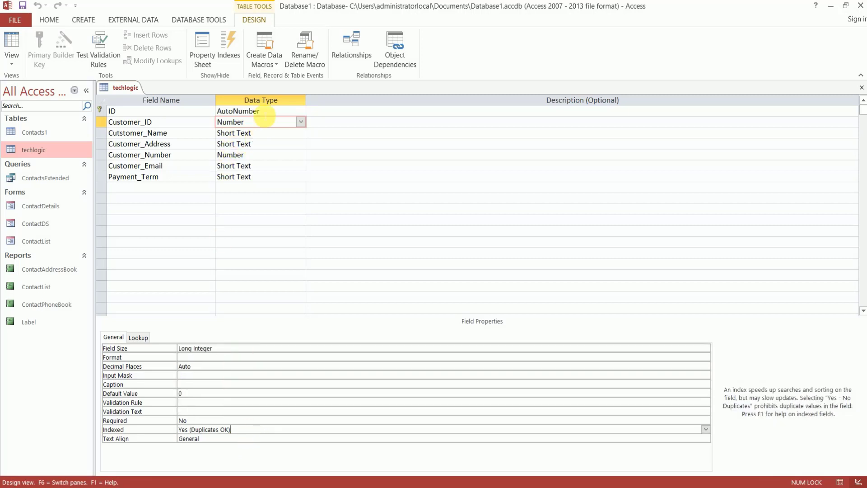
{"action": "left_click", "coordinate": [264, 112]}
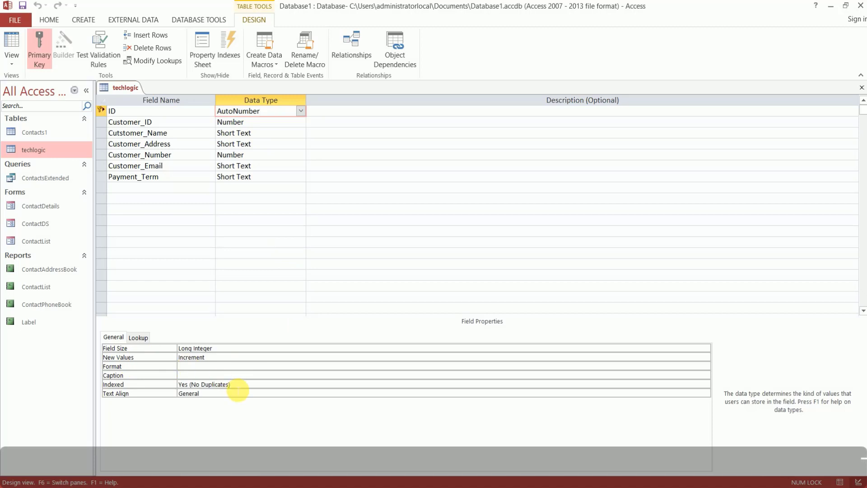
{"action": "left_click", "coordinate": [255, 134]}
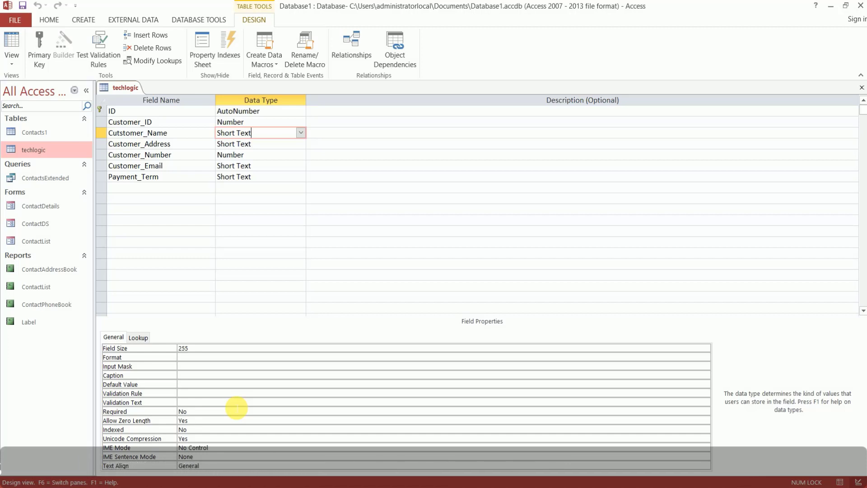
{"action": "left_click", "coordinate": [254, 123]}
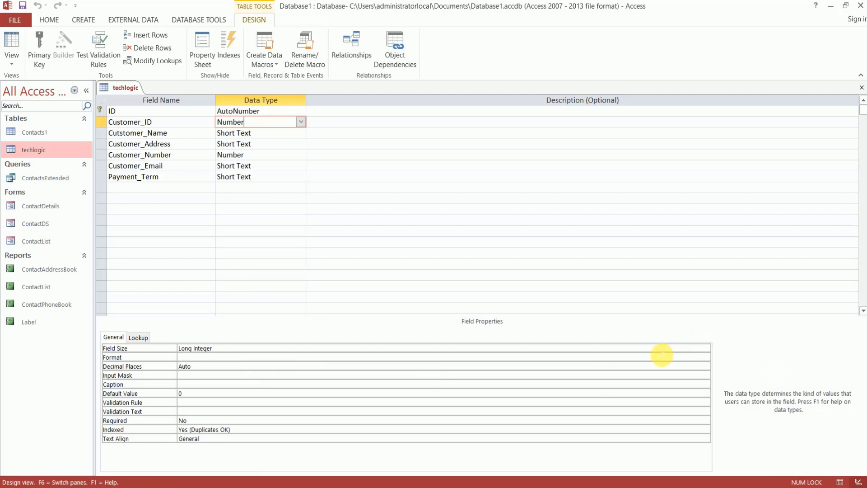
{"action": "left_click", "coordinate": [661, 351]}
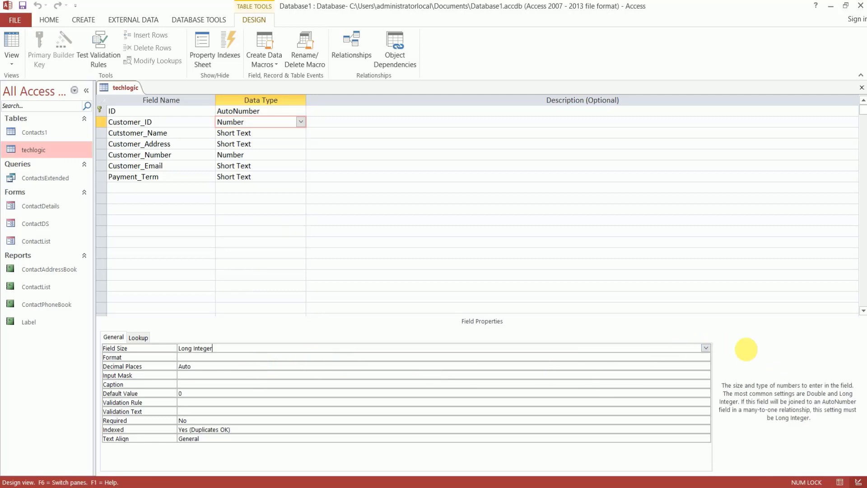
{"action": "left_click", "coordinate": [705, 349]}
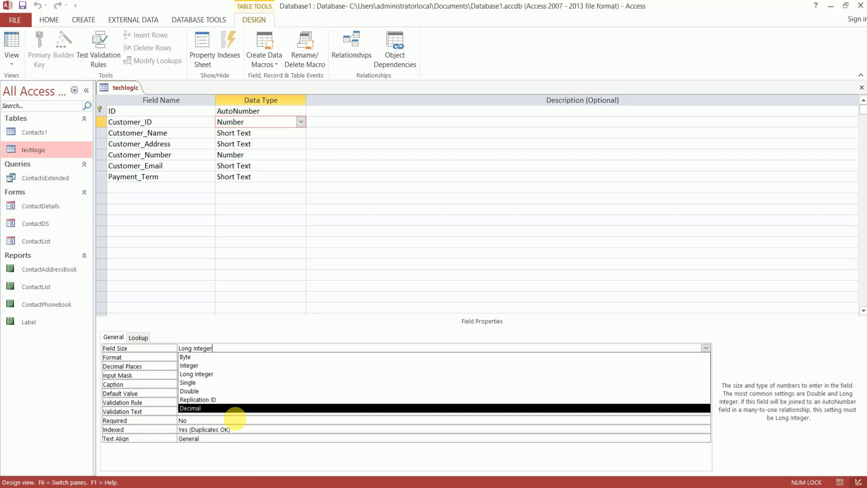
{"action": "left_click", "coordinate": [165, 365]}
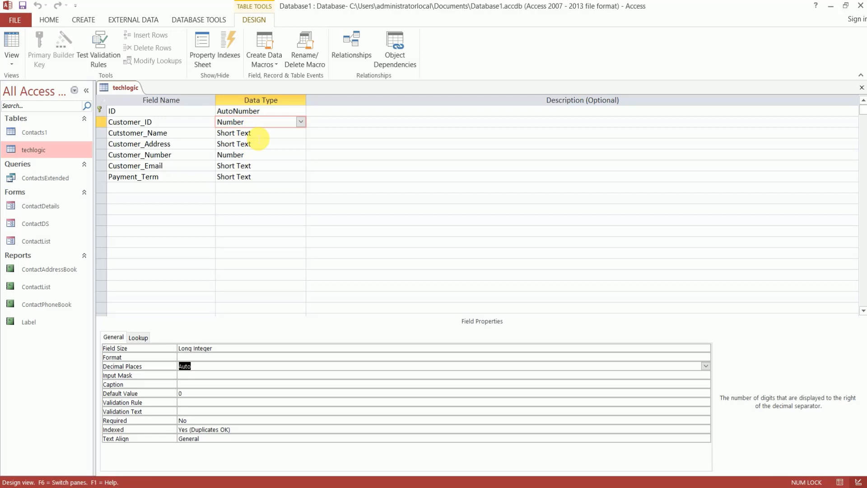
{"action": "left_click", "coordinate": [253, 134]}
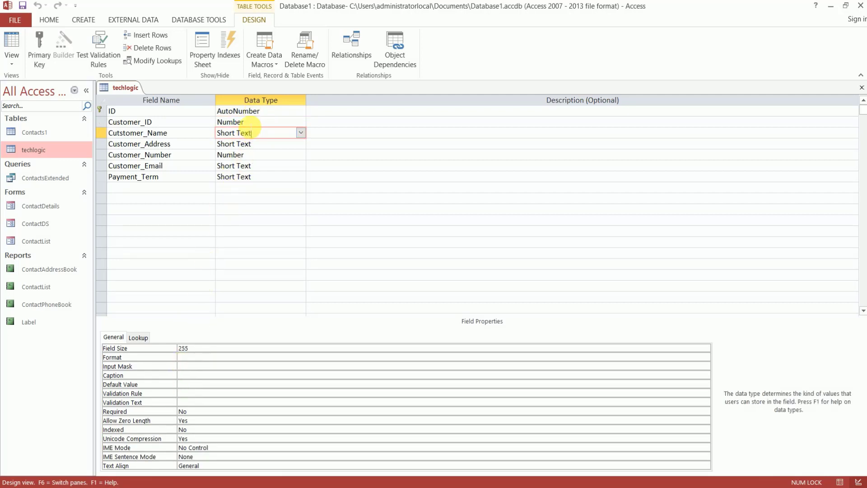
{"action": "left_click", "coordinate": [246, 123]}
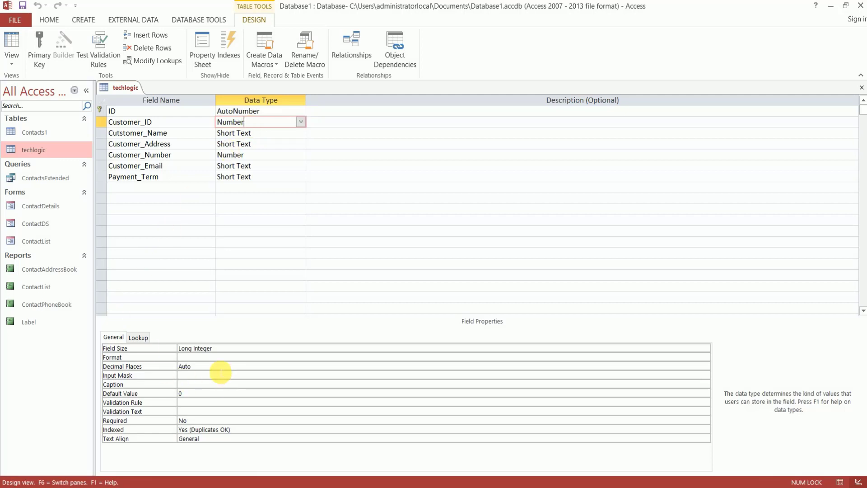
{"action": "left_click", "coordinate": [222, 367]}
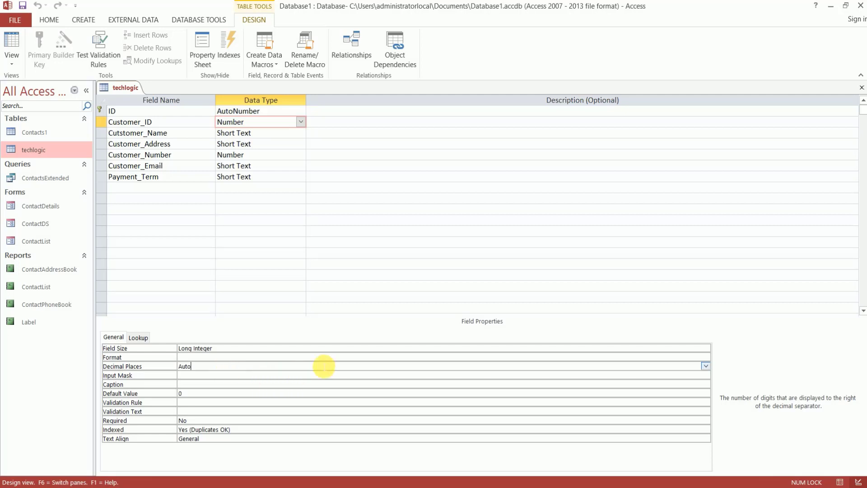
{"action": "left_click", "coordinate": [705, 366]}
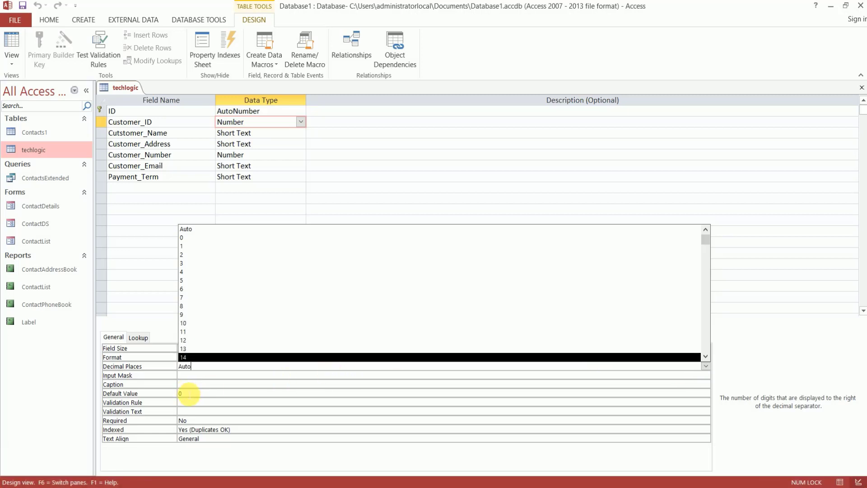
{"action": "left_click", "coordinate": [189, 394]}
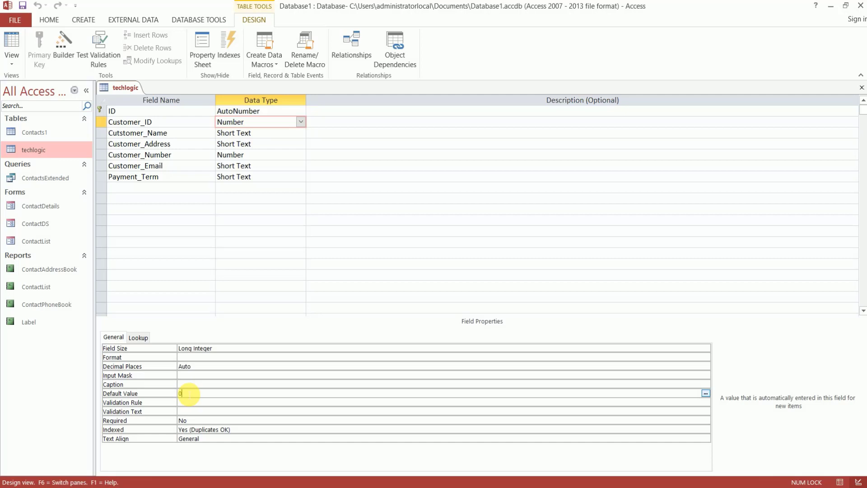
{"action": "left_click", "coordinate": [706, 393]}
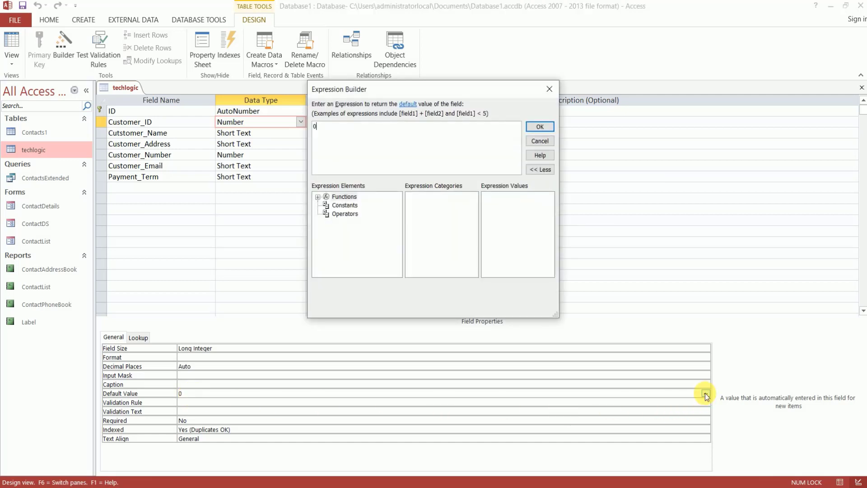
{"action": "left_click", "coordinate": [544, 141]}
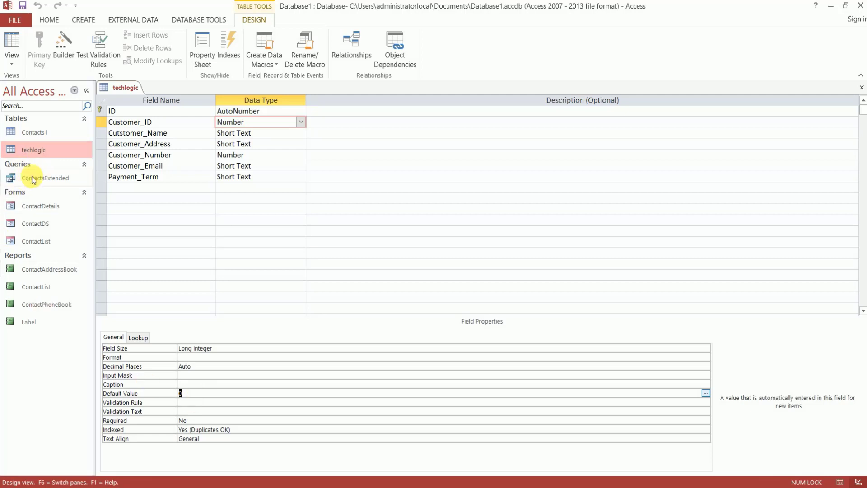
Turn off the primary key on the ID field, leaving the View menu unchanged
{"action": "left_click", "coordinate": [98, 109]}
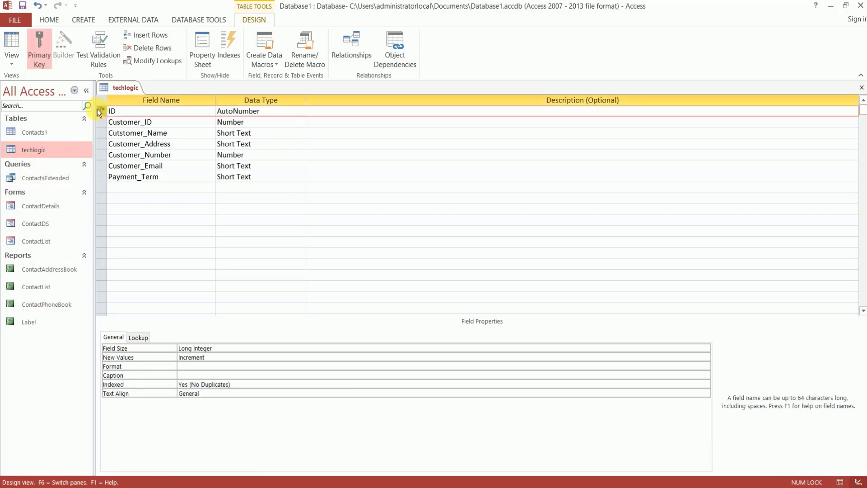
{"action": "right_click", "coordinate": [98, 110]}
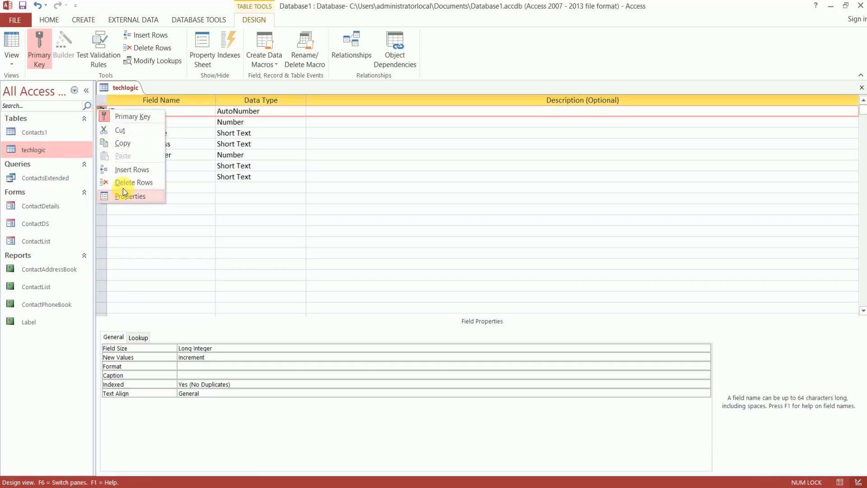
{"action": "left_click", "coordinate": [107, 113]}
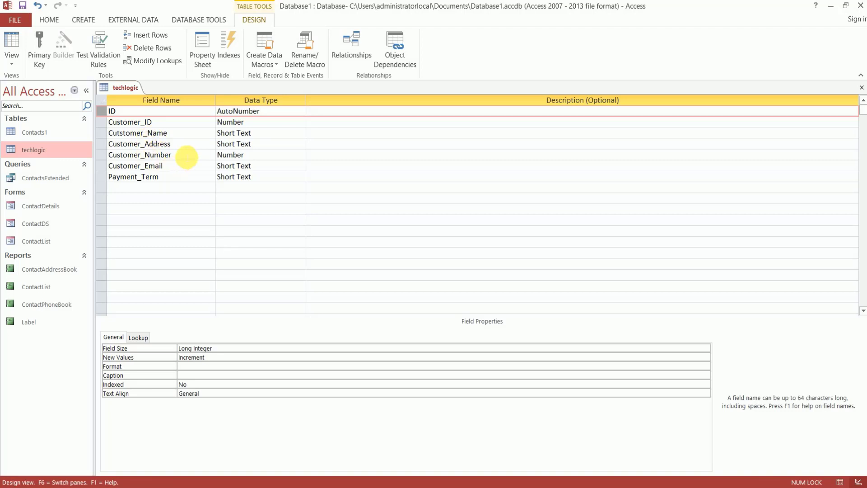
{"action": "left_click", "coordinate": [14, 64]}
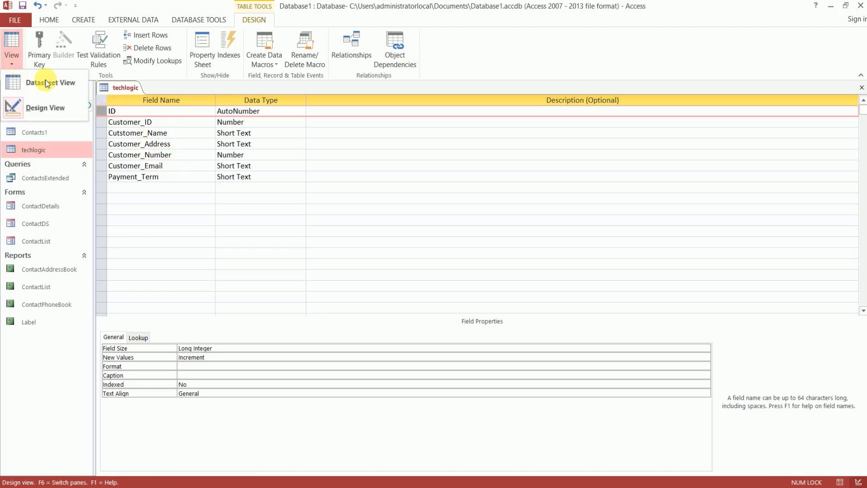
{"action": "left_click", "coordinate": [137, 114]}
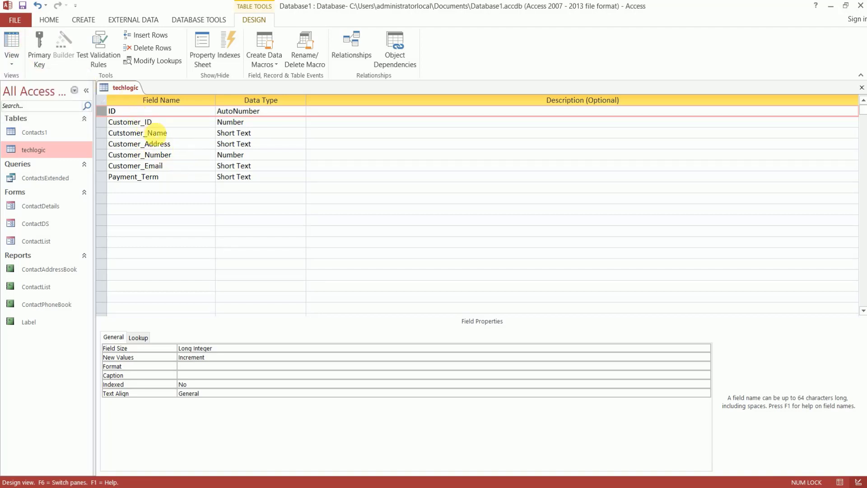
Make ID the primary key again and show the techlogic Indexes list
{"action": "right_click", "coordinate": [99, 112]}
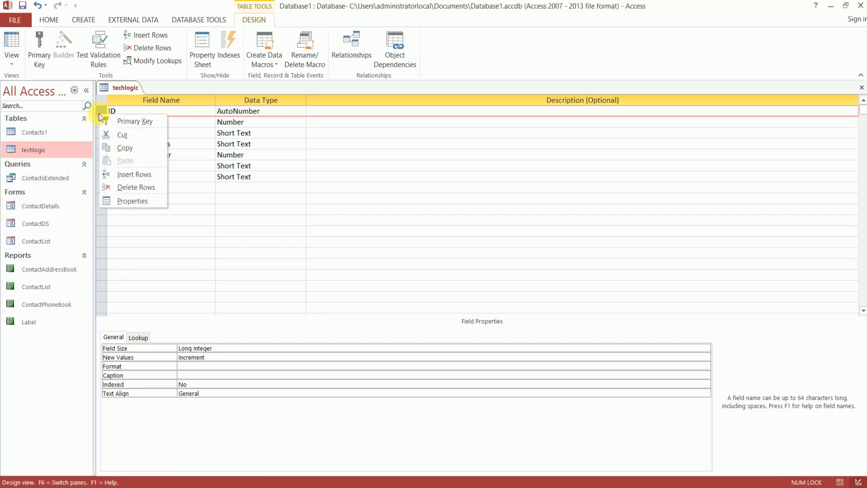
{"action": "left_click", "coordinate": [134, 126]}
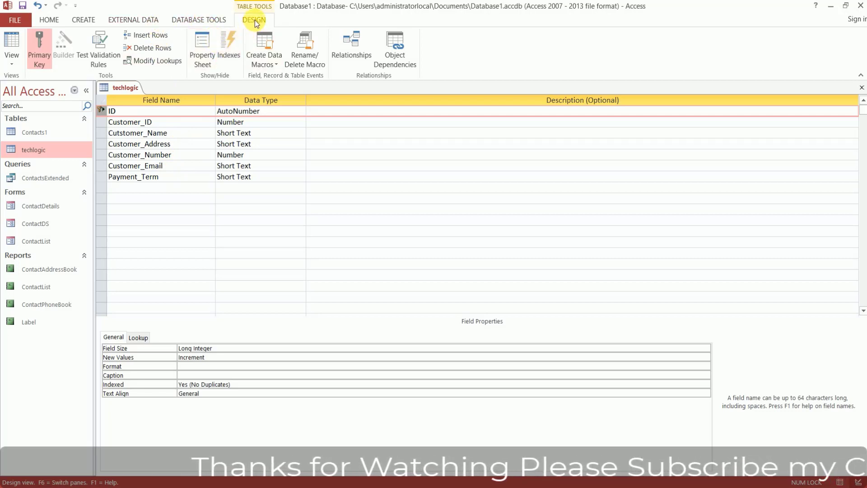
{"action": "left_click", "coordinate": [229, 55]}
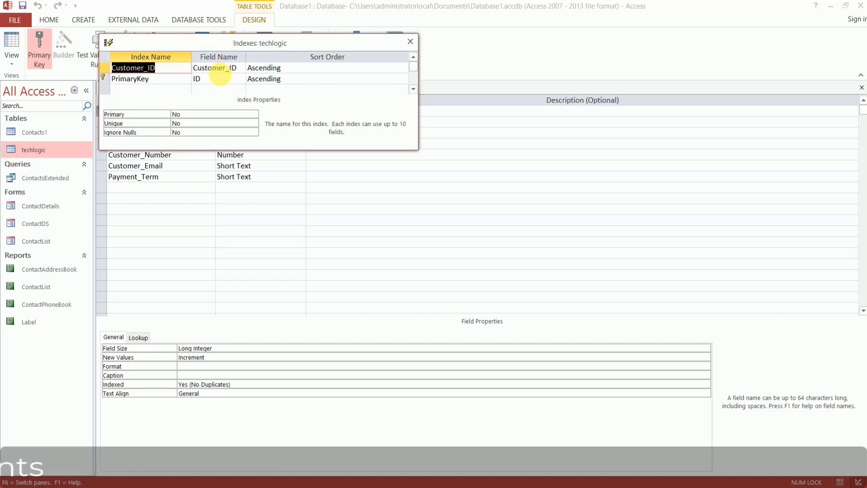
Change the PrimaryKey index's field from ID to Customer_ID
{"action": "left_click", "coordinate": [221, 70]}
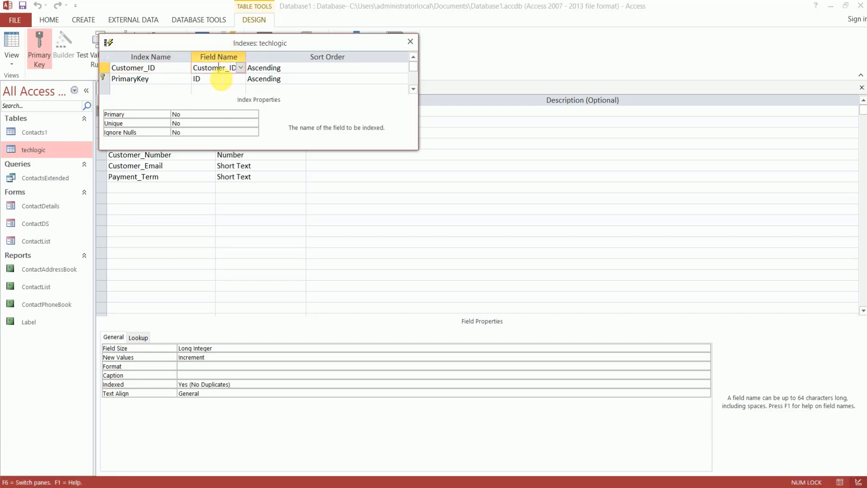
{"action": "left_click", "coordinate": [232, 79]}
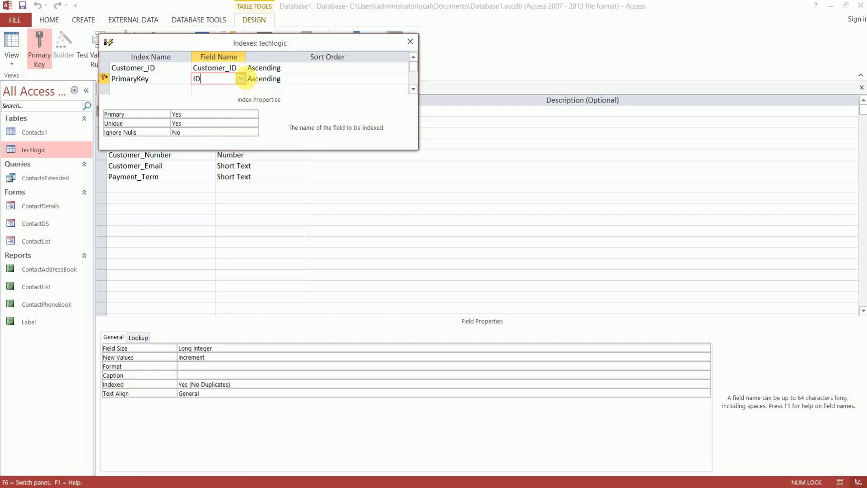
{"action": "left_click", "coordinate": [241, 80]}
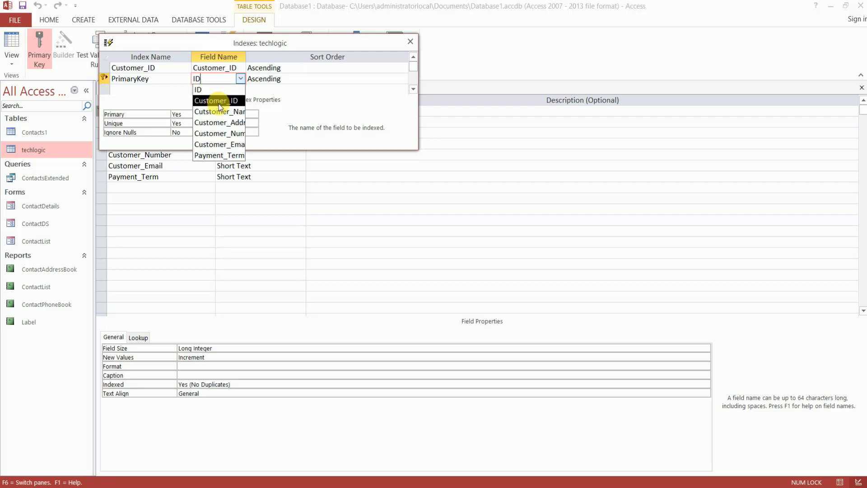
{"action": "left_click", "coordinate": [218, 103]}
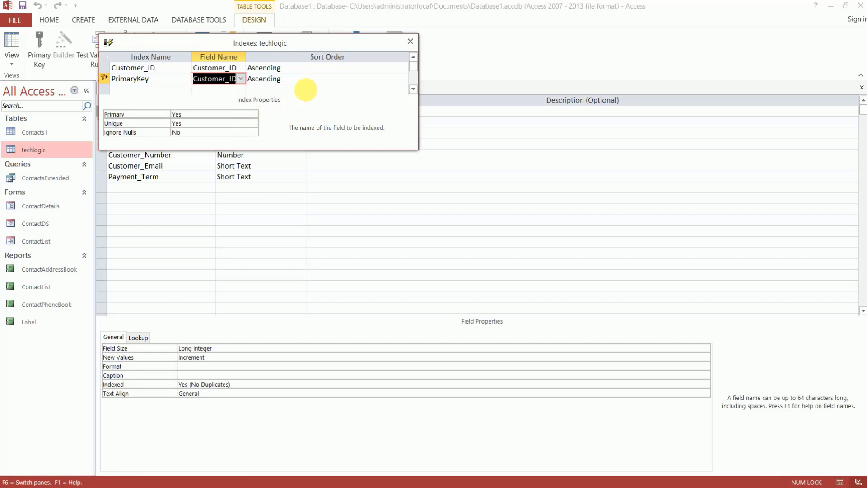
{"action": "left_click", "coordinate": [304, 79]}
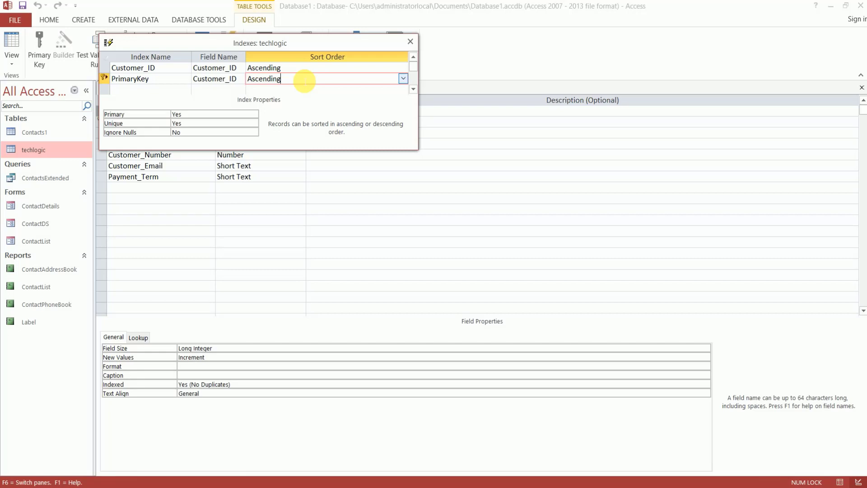
Keep PrimaryKey as Ascending, Primary Yes, Unique Yes, Ignore Nulls No, and close Indexes
{"action": "left_click", "coordinate": [403, 78]}
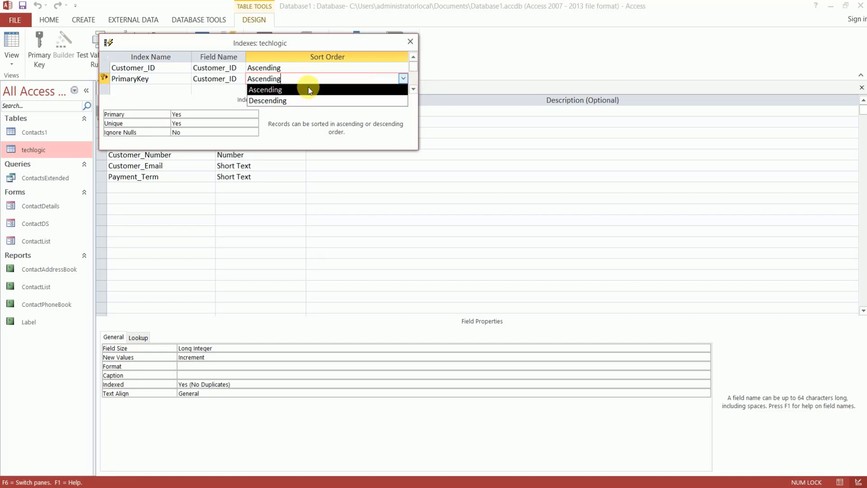
{"action": "left_click", "coordinate": [204, 114]}
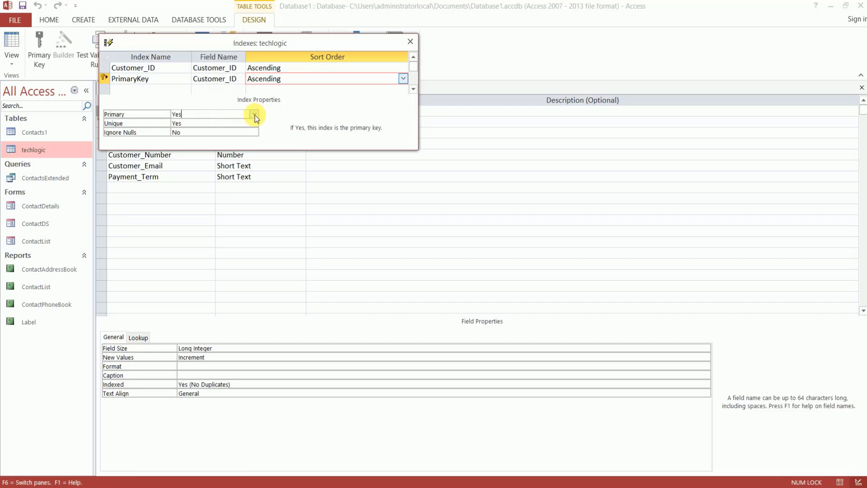
{"action": "left_click", "coordinate": [255, 115]}
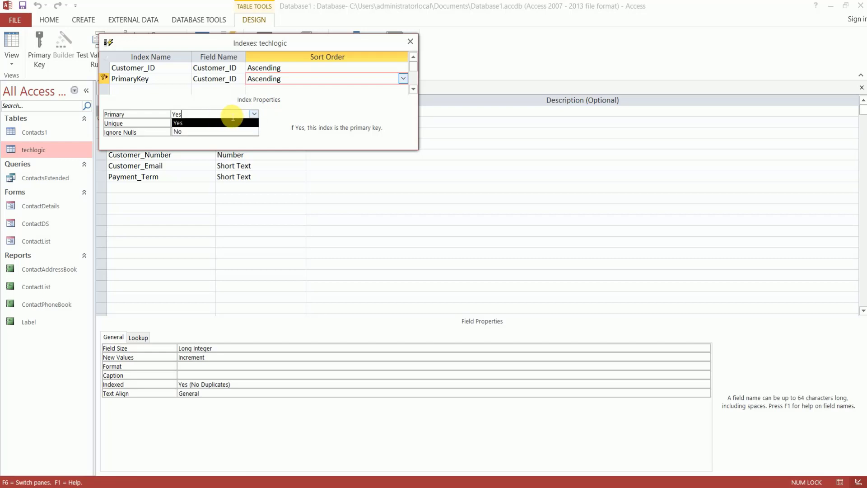
{"action": "left_click", "coordinate": [273, 113]}
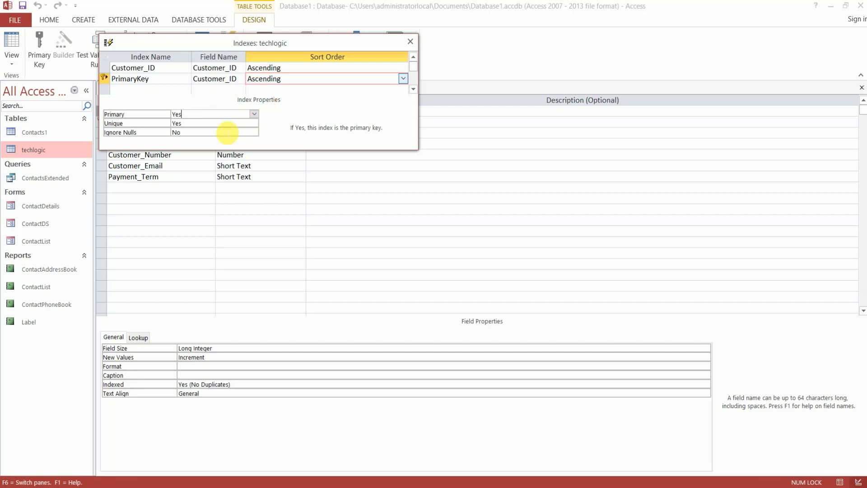
{"action": "left_click", "coordinate": [219, 123]}
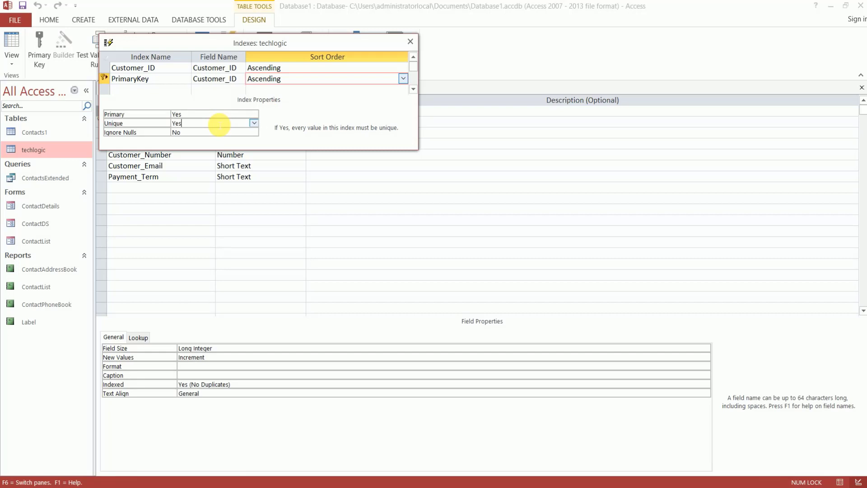
{"action": "left_click", "coordinate": [254, 124]}
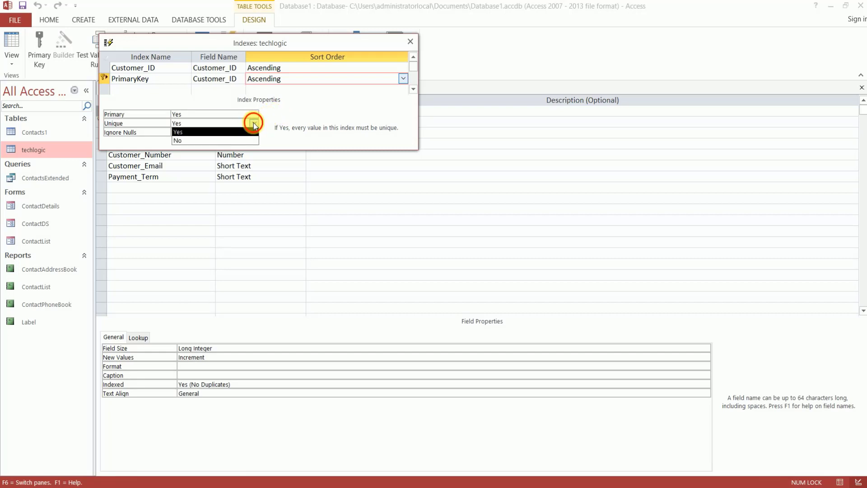
{"action": "left_click", "coordinate": [241, 130]}
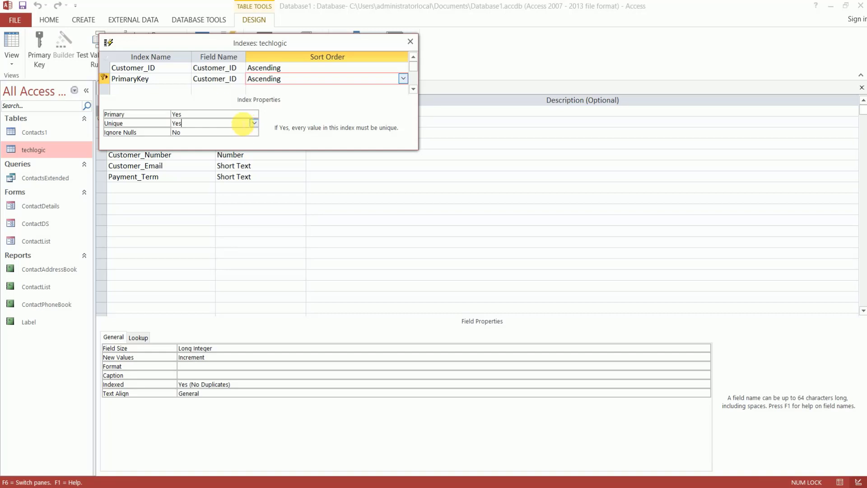
{"action": "left_click", "coordinate": [248, 115]}
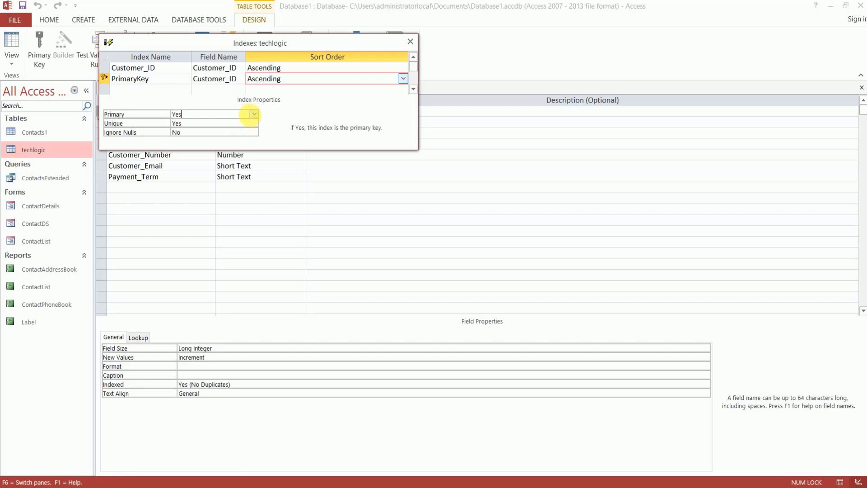
{"action": "left_click", "coordinate": [226, 133]}
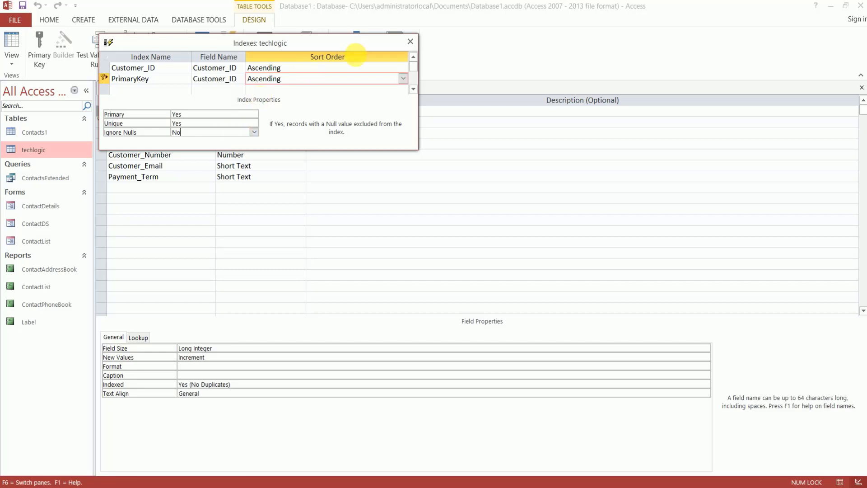
{"action": "left_click", "coordinate": [410, 41]}
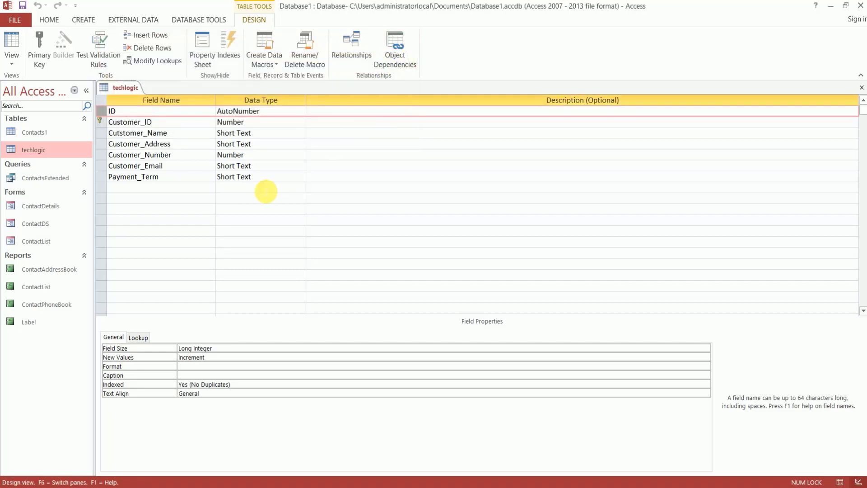
{"action": "left_click", "coordinate": [185, 188]}
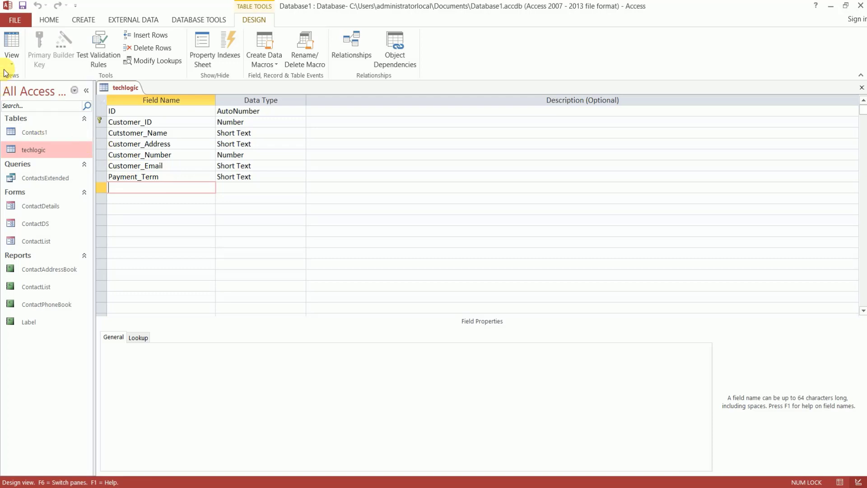
Save the techlogic table design, then return to Design View
{"action": "left_click", "coordinate": [11, 43]}
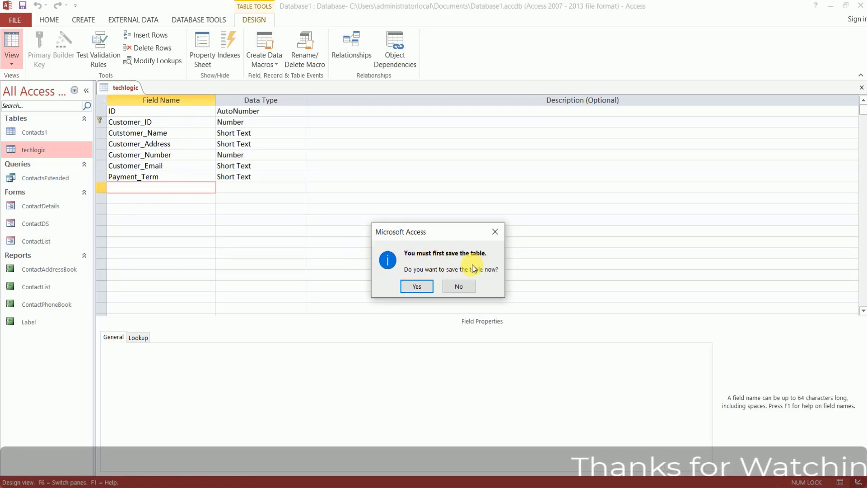
{"action": "left_click", "coordinate": [417, 286]}
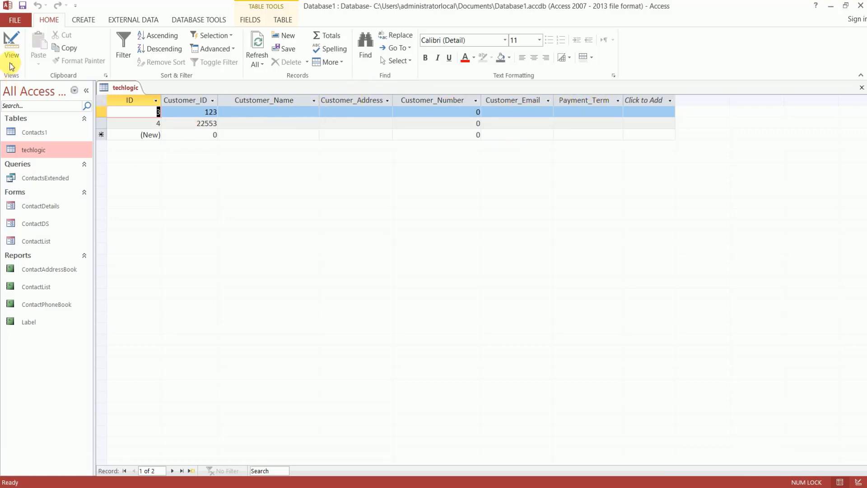
{"action": "left_click", "coordinate": [16, 50]}
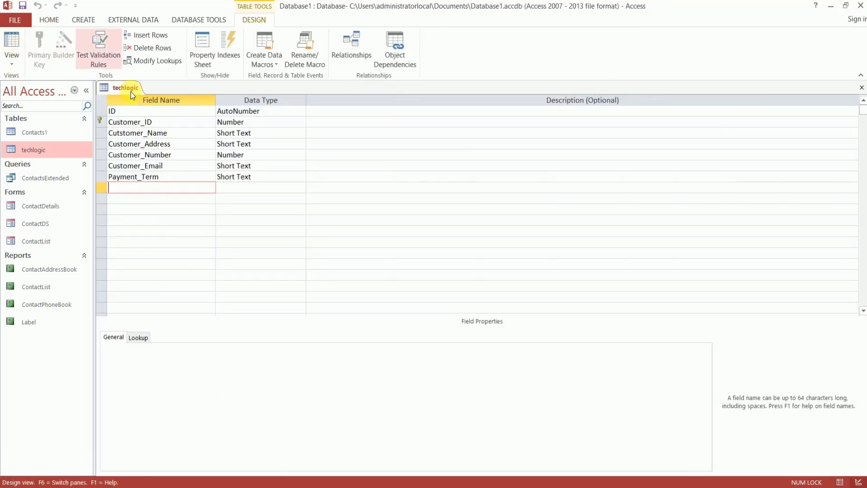
{"action": "left_click", "coordinate": [187, 187]}
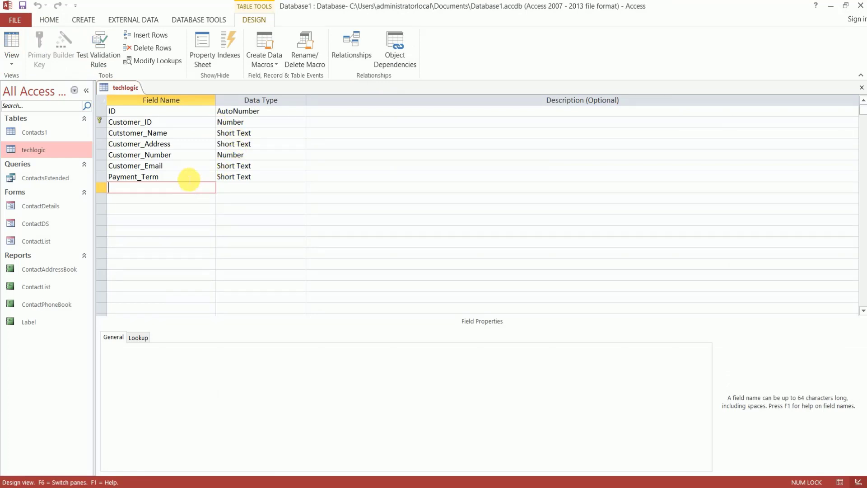
Show the techlogic table's two records in Datasheet View
{"action": "left_click", "coordinate": [12, 64]}
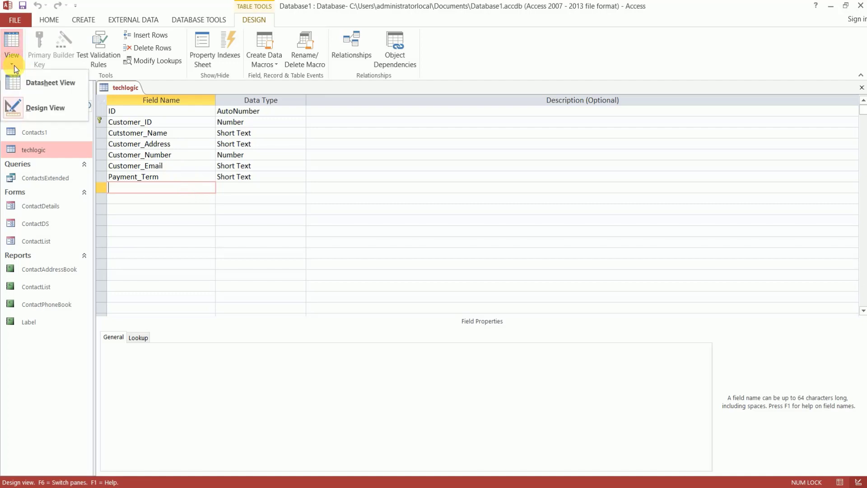
{"action": "left_click", "coordinate": [64, 93]}
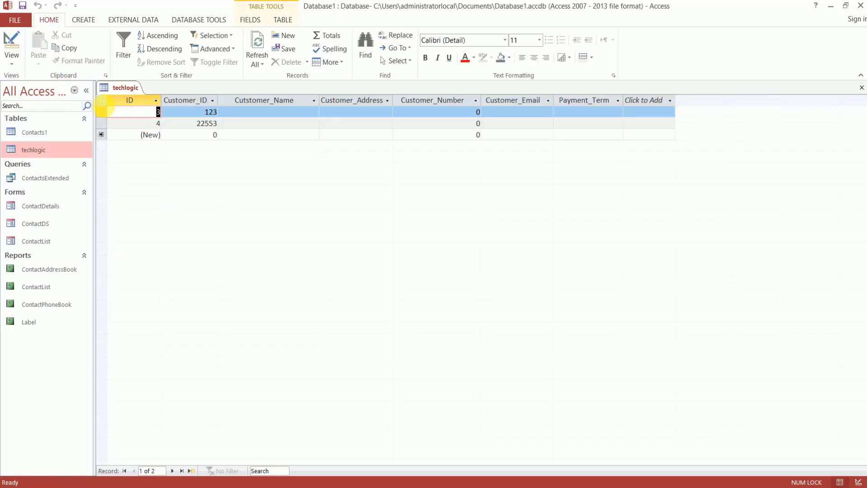
{"action": "right_click", "coordinate": [100, 102]}
{"action": "left_click", "coordinate": [118, 89]}
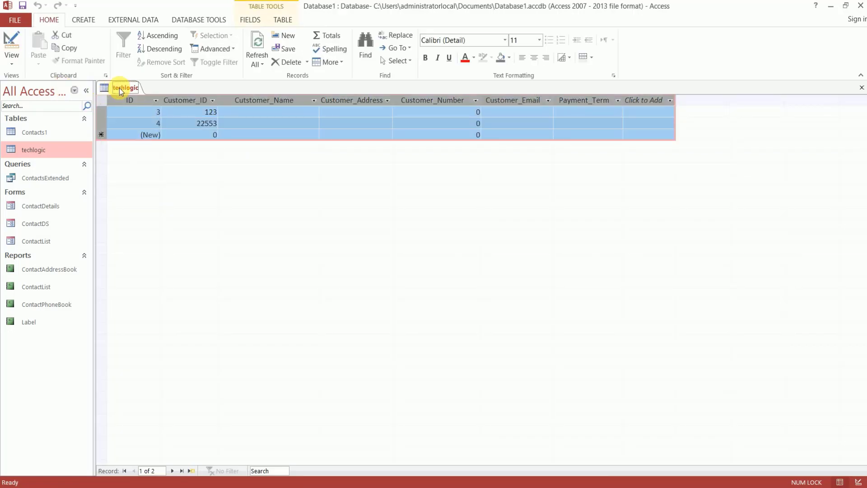
{"action": "right_click", "coordinate": [120, 88]}
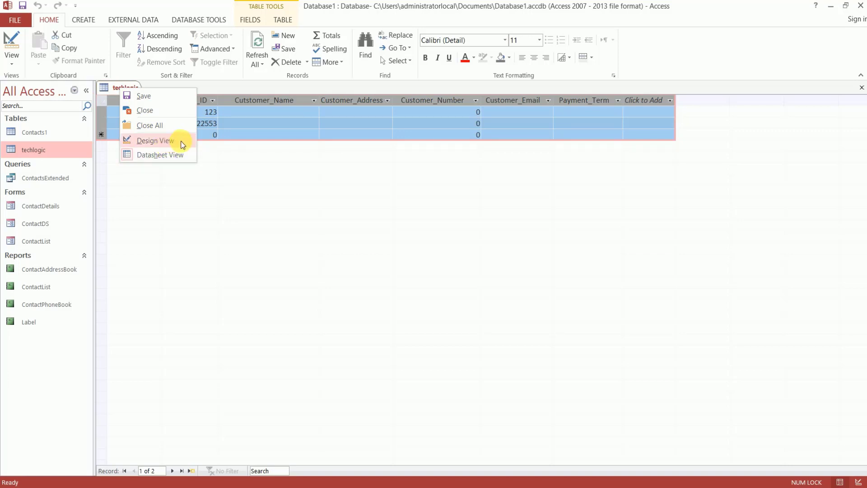
{"action": "left_click", "coordinate": [182, 156]}
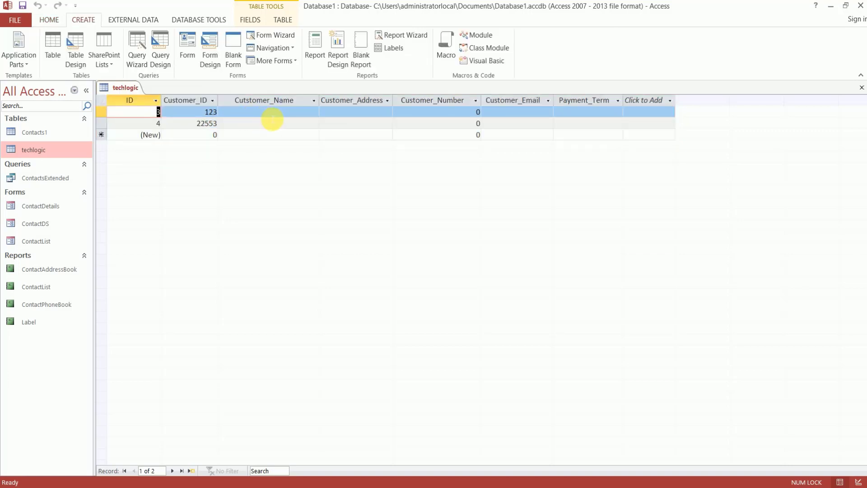
Fill in record 3's customer name, address, number, e-mail and payment term monthly
{"action": "left_click", "coordinate": [272, 115]}
{"action": "type", "text": "ABC"}
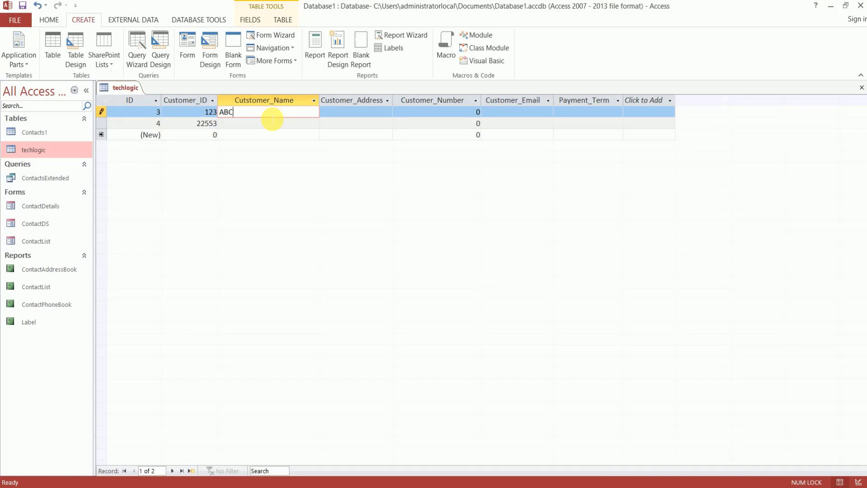
{"action": "key", "text": "Tab"}
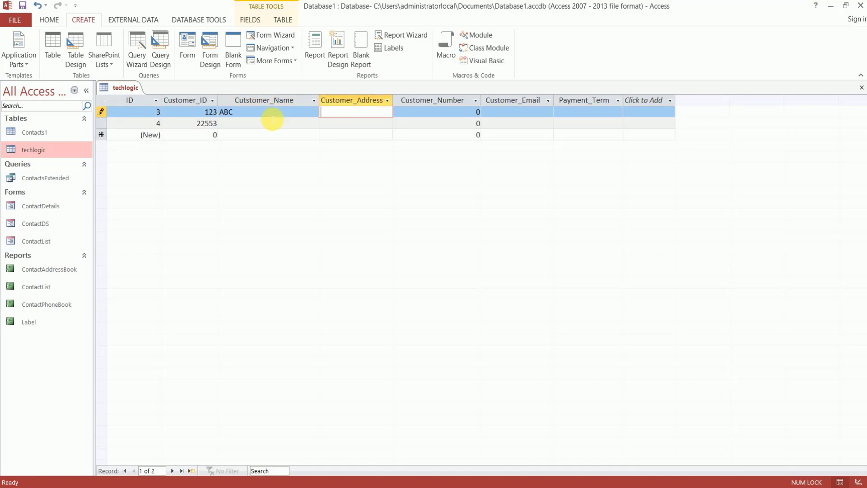
{"action": "type", "text": "XYZ"}
{"action": "key", "text": "Tab"}
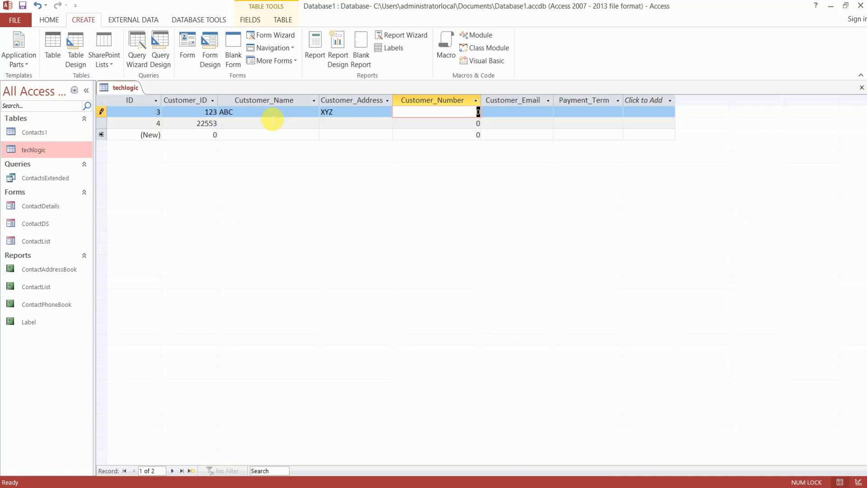
{"action": "type", "text": "123466"}
{"action": "key", "text": "Tab"}
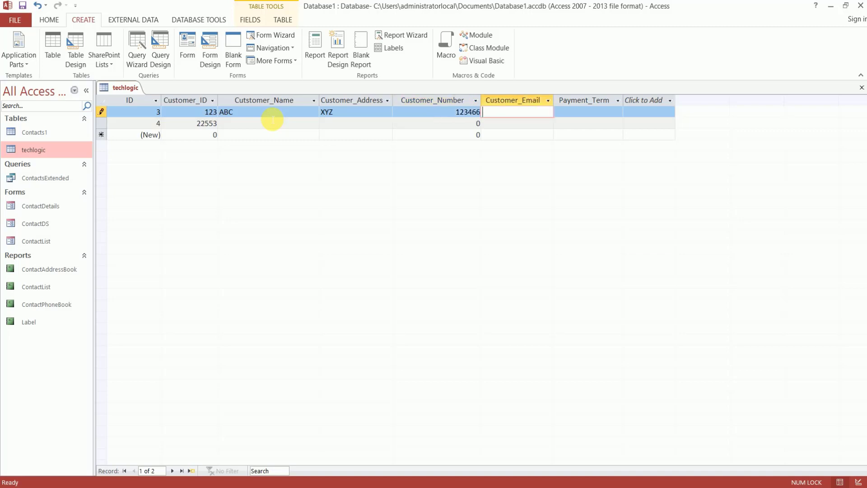
{"action": "key", "text": "Tab"}
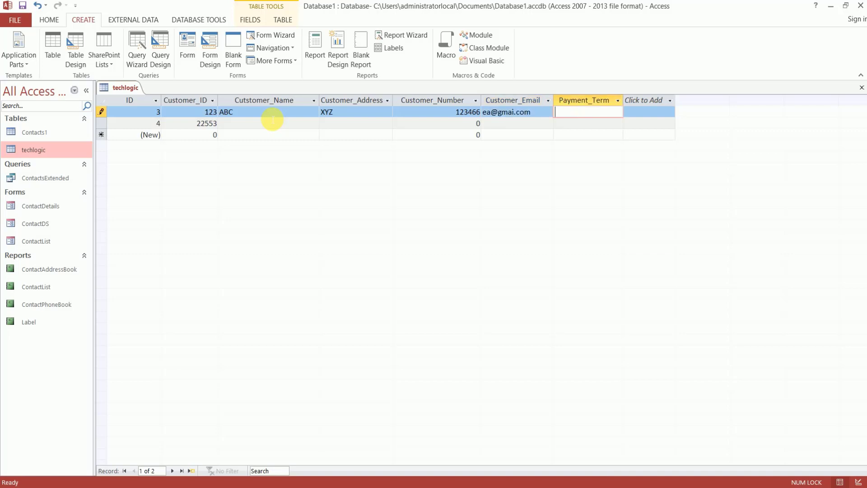
{"action": "type", "text": "monthly"}
{"action": "key", "text": "Tab"}
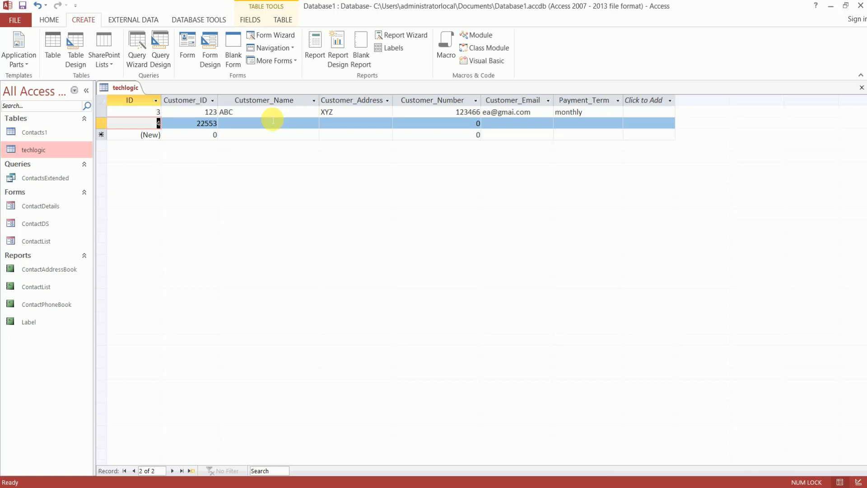
Enter record 4's customer ID, name, address, number, e-mail and payment term 15days
{"action": "key", "text": "Tab"}
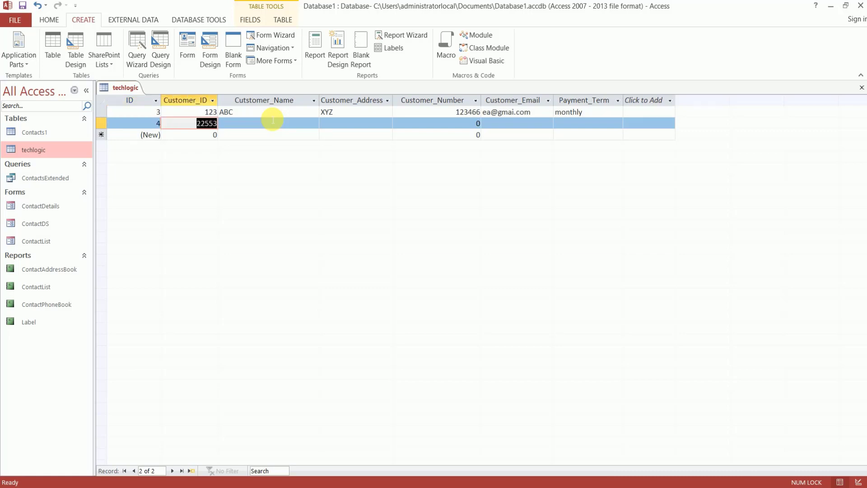
{"action": "type", "text": "124"}
{"action": "key", "text": "Tab"}
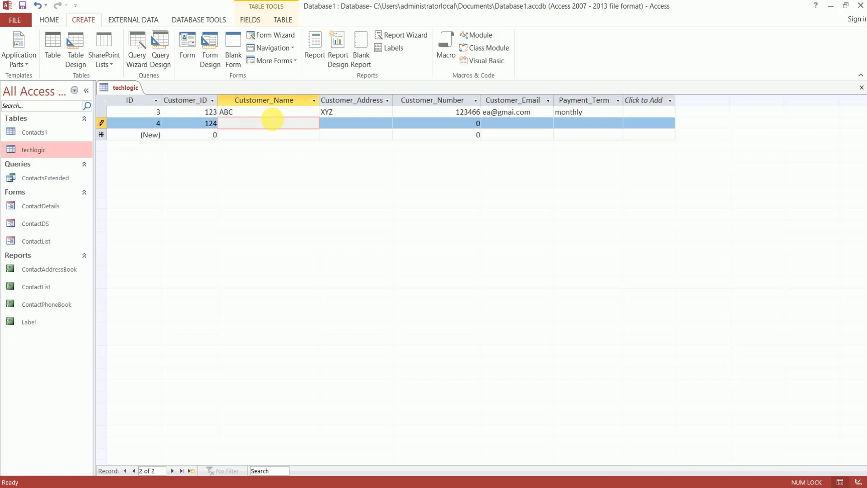
{"action": "type", "text": "sjfk"}
{"action": "key", "text": "Tab"}
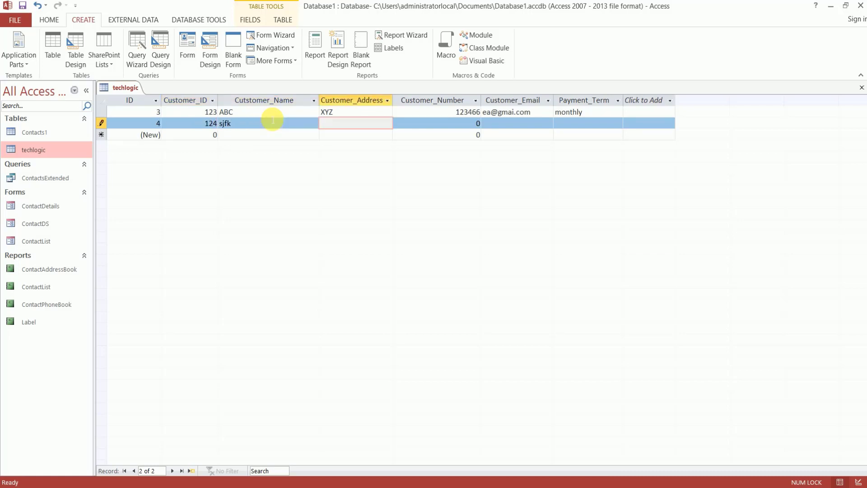
{"action": "type", "text": "kdii"}
{"action": "key", "text": "Tab"}
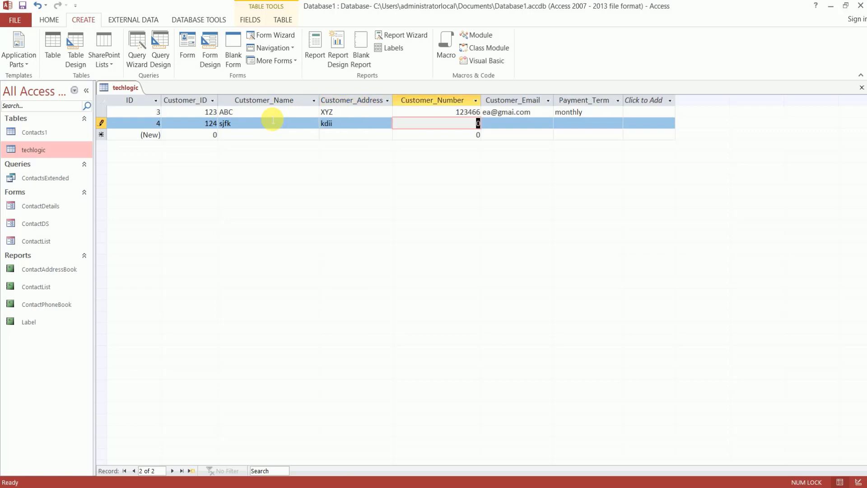
{"action": "type", "text": "sdf"}
{"action": "key", "text": "BackSpace"}
{"action": "key", "text": "BackSpace"}
{"action": "key", "text": "BackSpace"}
{"action": "type", "text": "3651666"}
{"action": "key", "text": "Tab"}
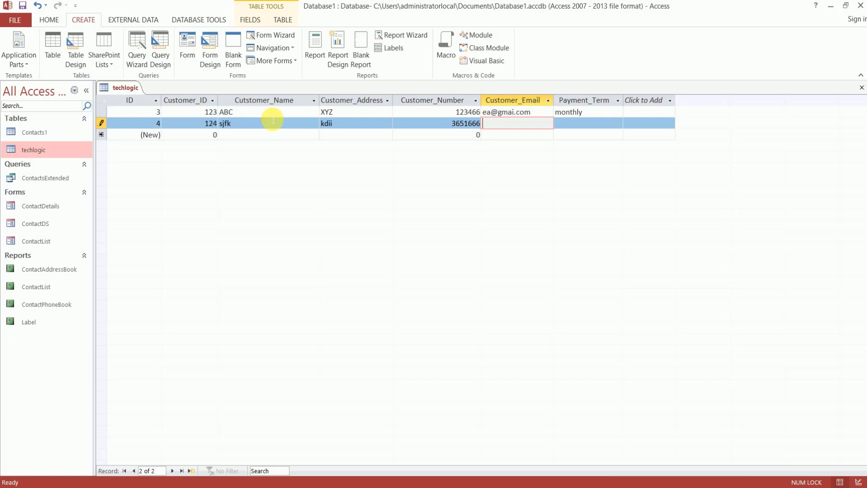
{"action": "key", "text": "Tab"}
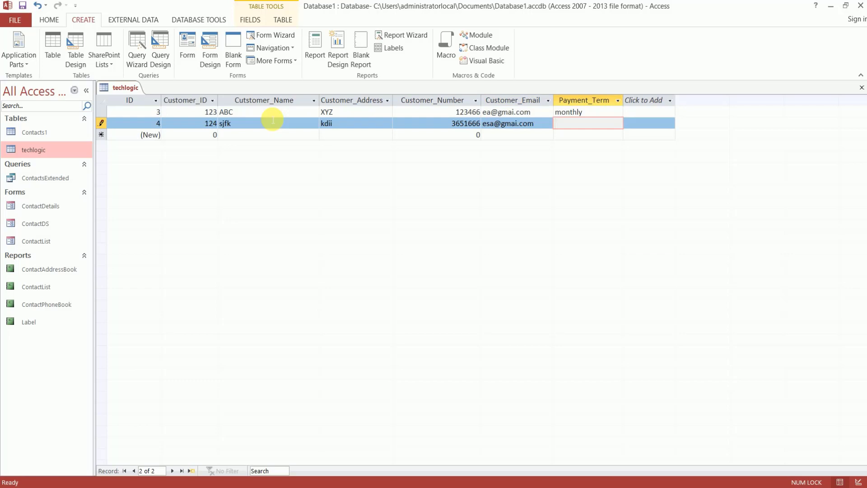
{"action": "type", "text": "15days"}
{"action": "key", "text": "Tab"}
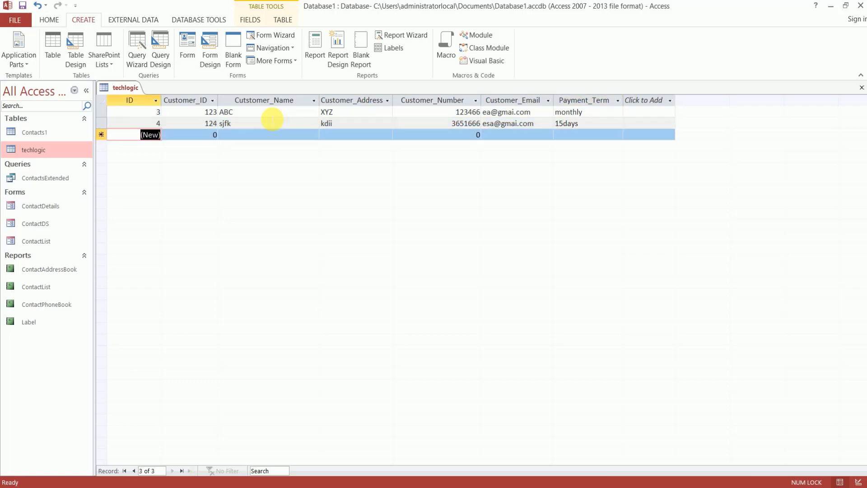
{"action": "key", "text": "Tab"}
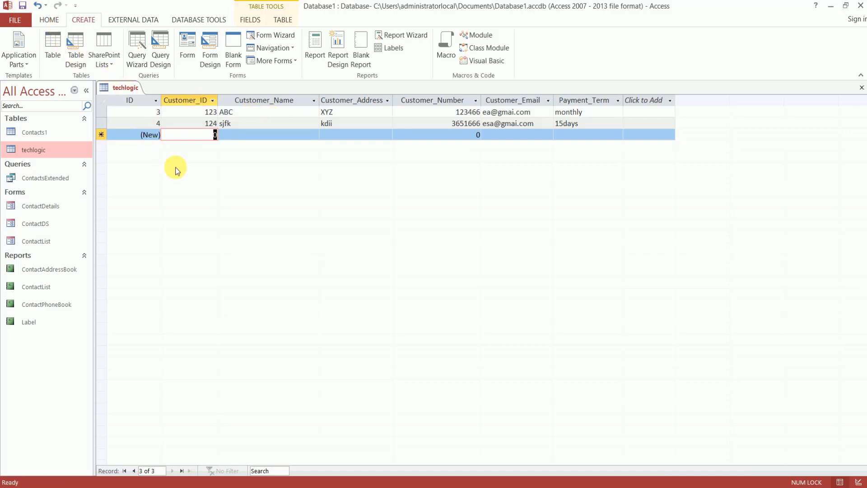
{"action": "left_click", "coordinate": [191, 139]}
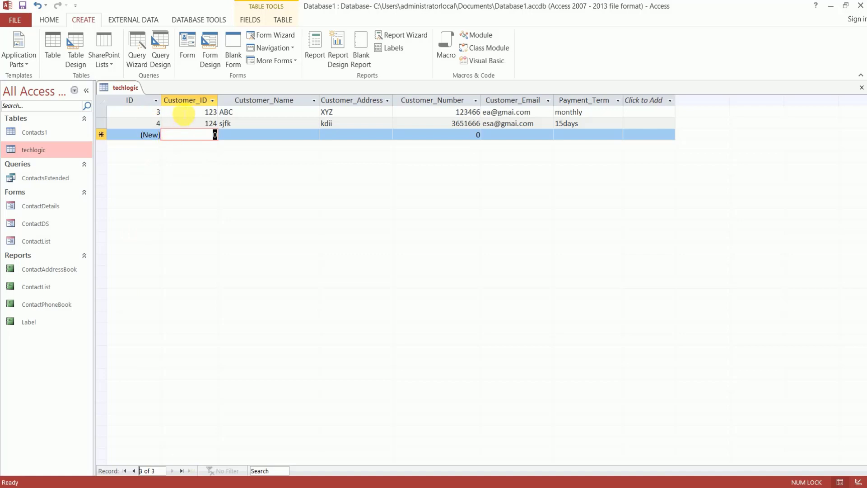
Go to record 1 using the Current Record box
{"action": "left_click", "coordinate": [181, 111]}
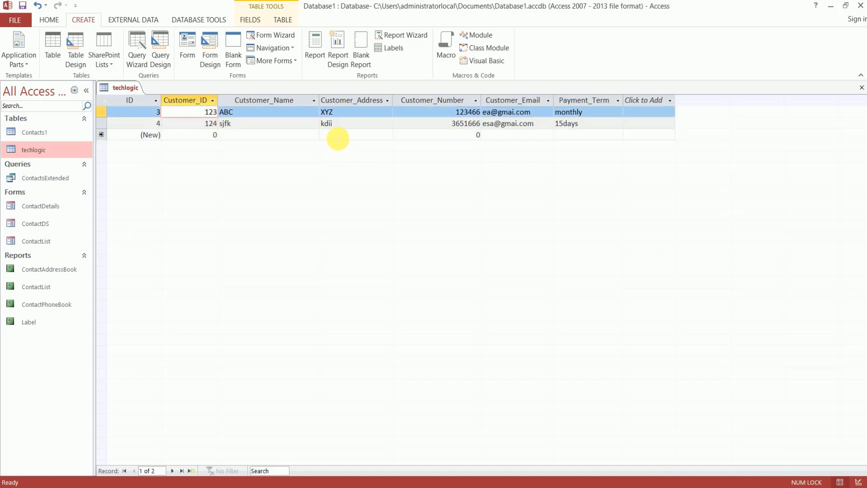
{"action": "left_click", "coordinate": [343, 136]}
{"action": "left_click", "coordinate": [153, 472]}
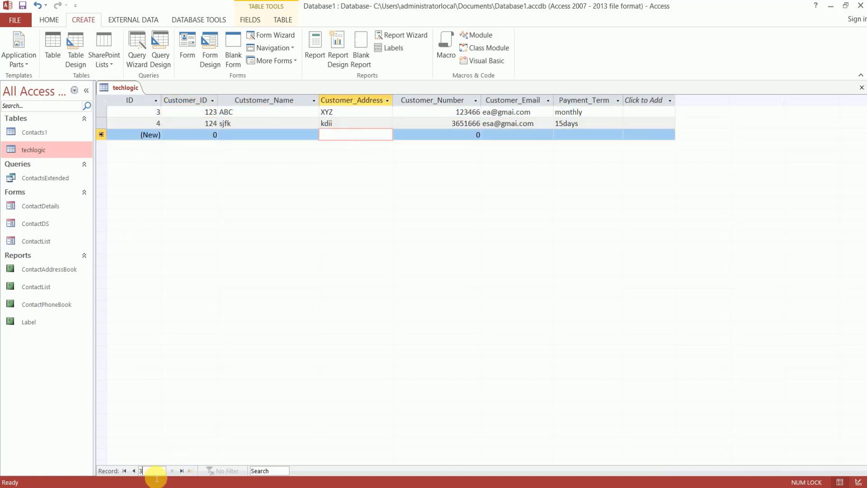
{"action": "key", "text": "BackSpace"}
{"action": "type", "text": "1"}
{"action": "key", "text": "Return"}
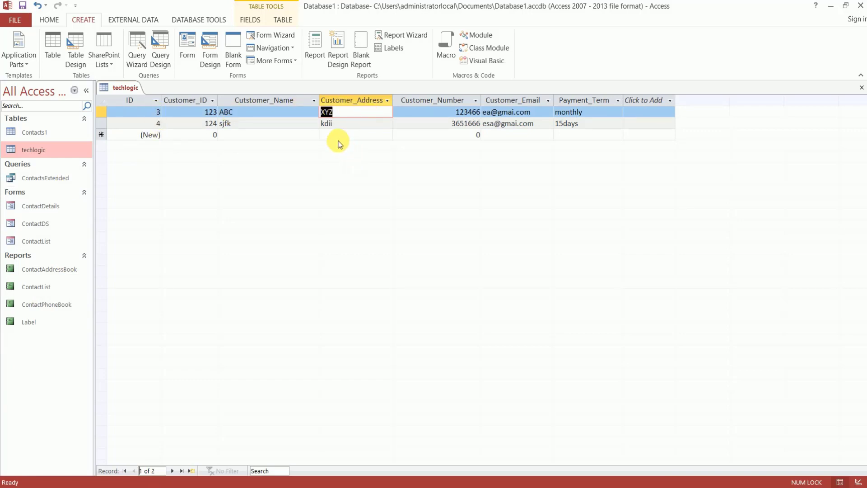
Go to record 2 and put focus in its address cell
{"action": "left_click", "coordinate": [161, 472]}
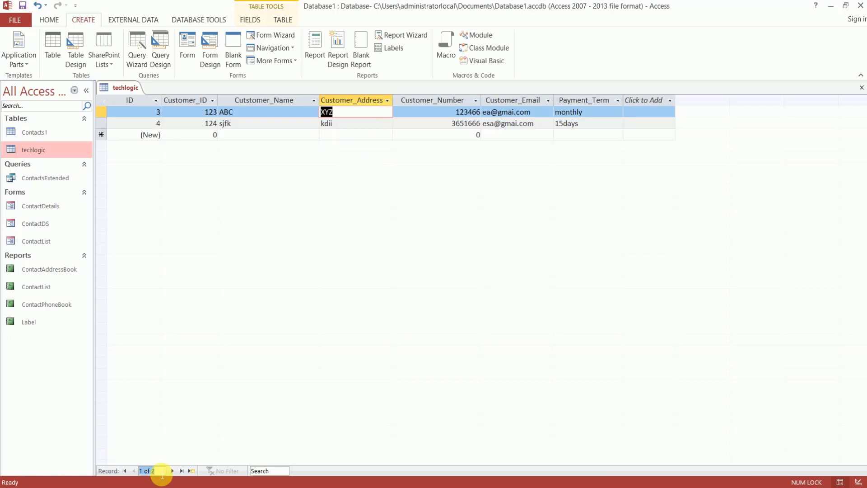
{"action": "type", "text": "2"}
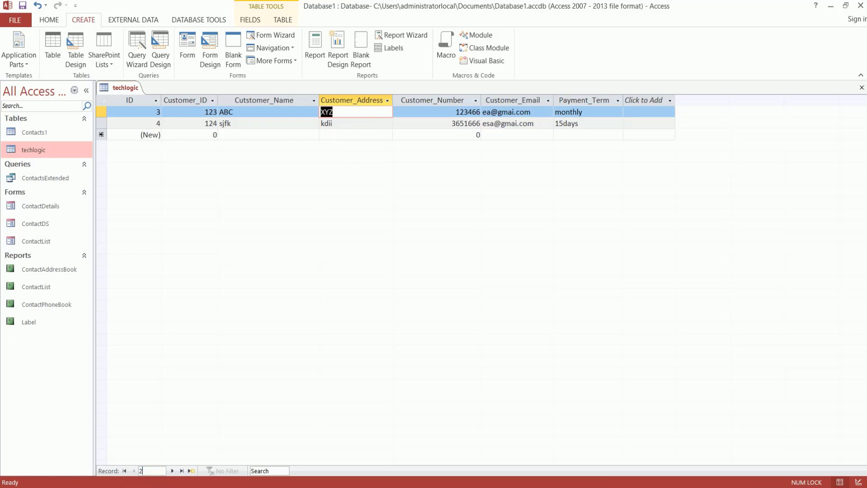
{"action": "key", "text": "Return"}
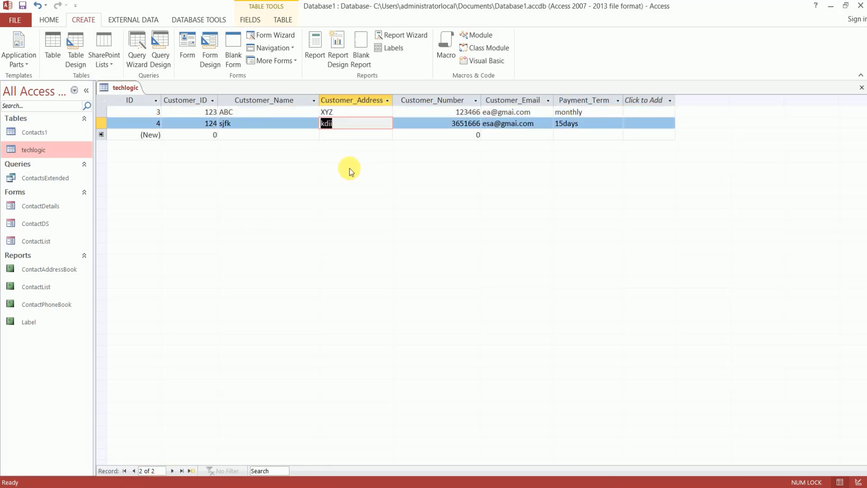
{"action": "left_click", "coordinate": [342, 136]}
{"action": "left_click", "coordinate": [348, 127]}
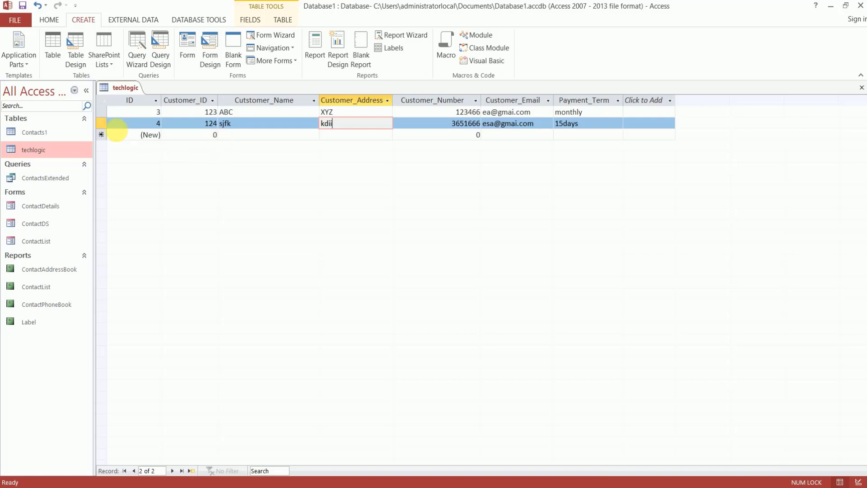
Select record 4's whole row, then several rows at once, ending with record 4 selected
{"action": "left_click", "coordinate": [101, 123]}
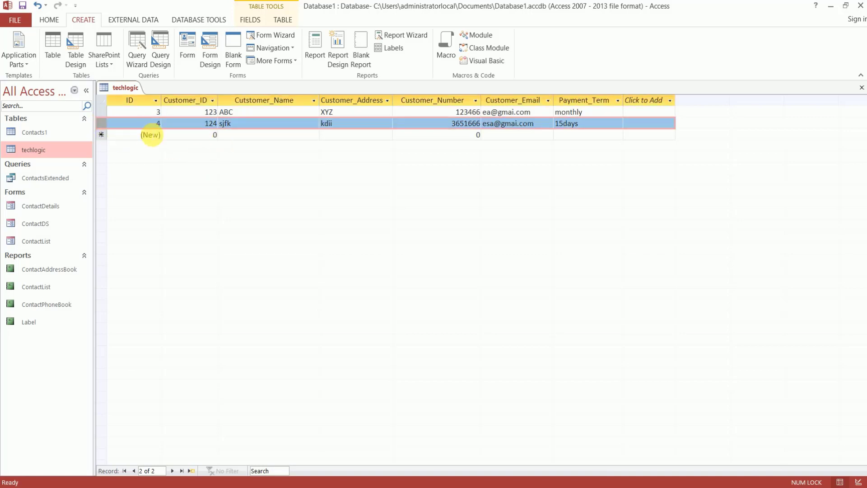
{"action": "left_click", "coordinate": [151, 134]}
{"action": "left_click", "coordinate": [142, 125]}
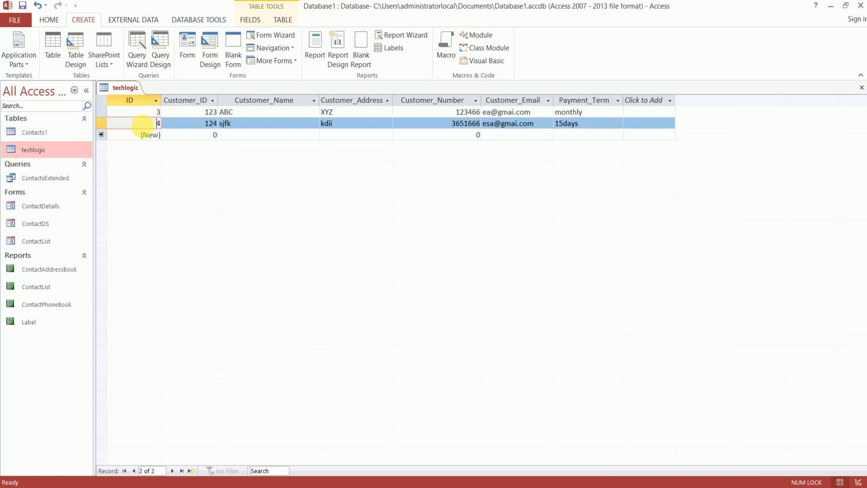
{"action": "left_click", "coordinate": [100, 123]}
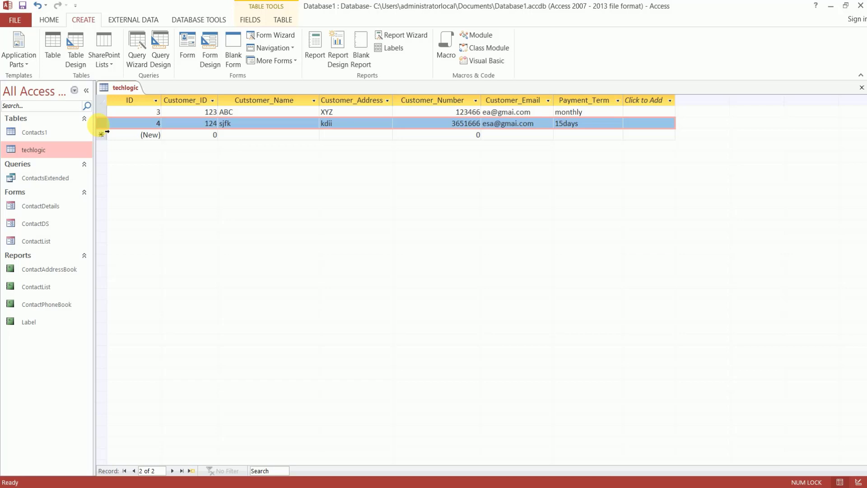
{"action": "mouse_move", "coordinate": [98, 127]}
{"action": "left_mouse_down"}
{"action": "mouse_move", "coordinate": [100, 115]}
{"action": "mouse_move", "coordinate": [101, 135]}
{"action": "mouse_move", "coordinate": [101, 113]}
{"action": "mouse_move", "coordinate": [101, 134]}
{"action": "left_mouse_up"}
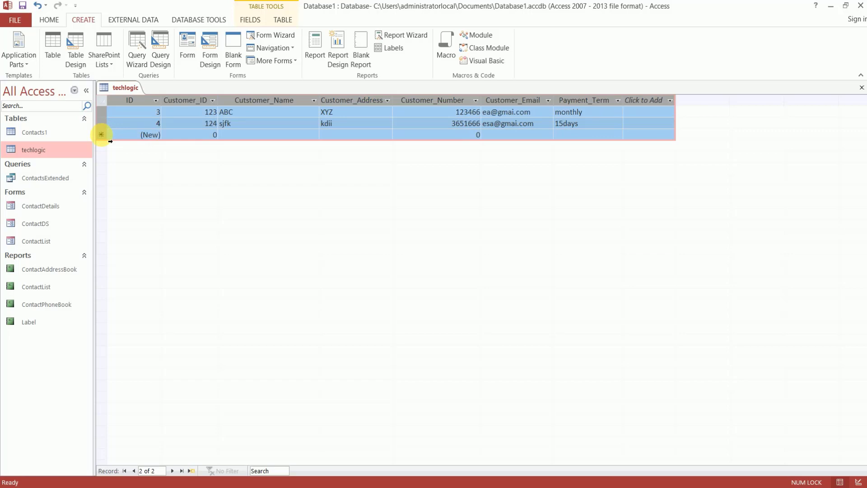
{"action": "left_click", "coordinate": [101, 112]}
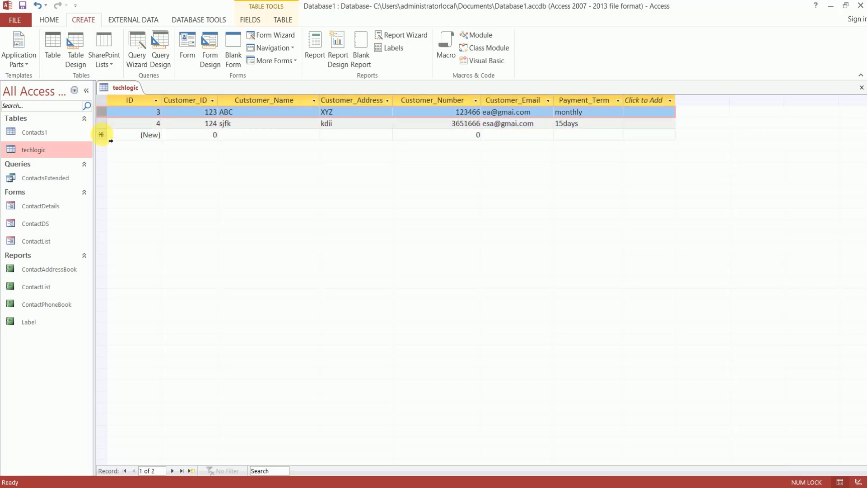
{"action": "left_click", "coordinate": [101, 124]}
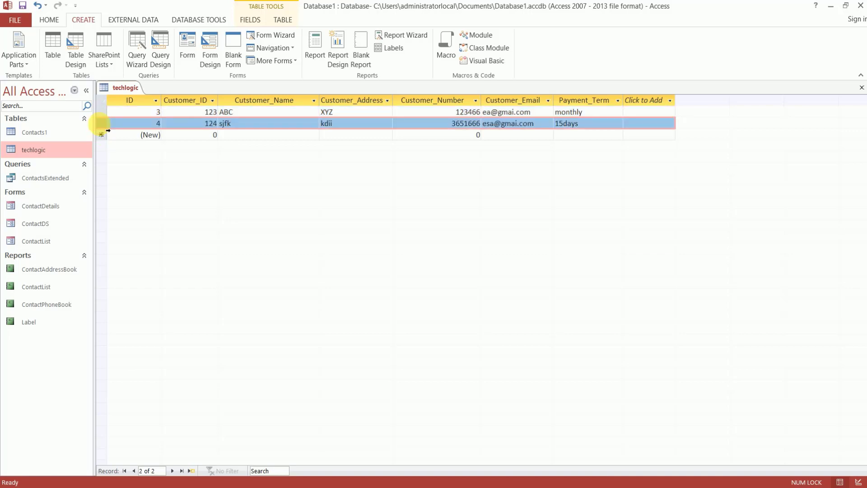
Add a new blank record from record 4's shortcut menu, then reselect record 4
{"action": "right_click", "coordinate": [100, 124]}
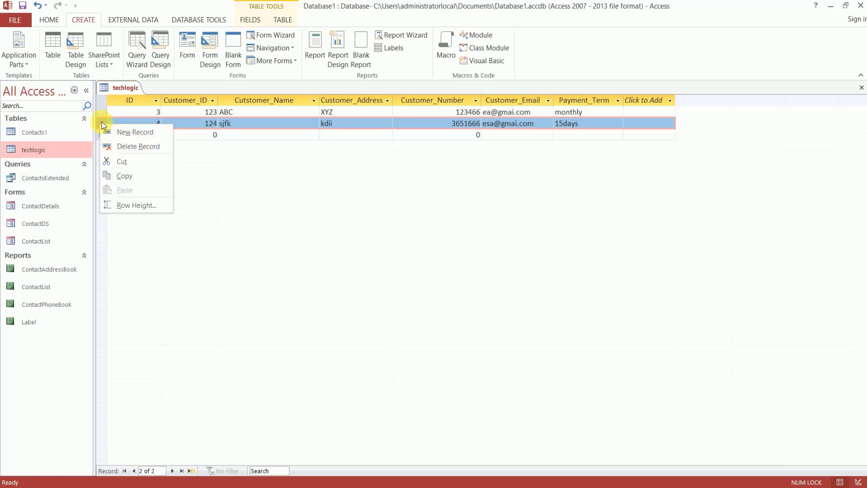
{"action": "left_click", "coordinate": [134, 138]}
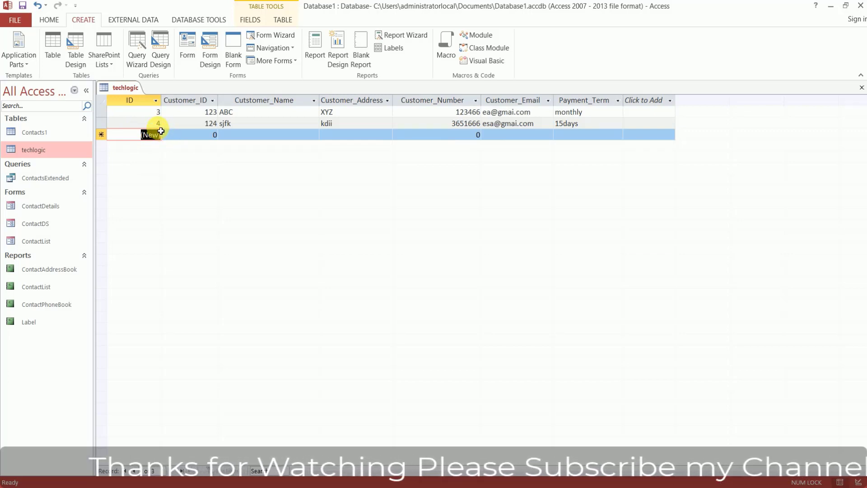
{"action": "left_click", "coordinate": [104, 121]}
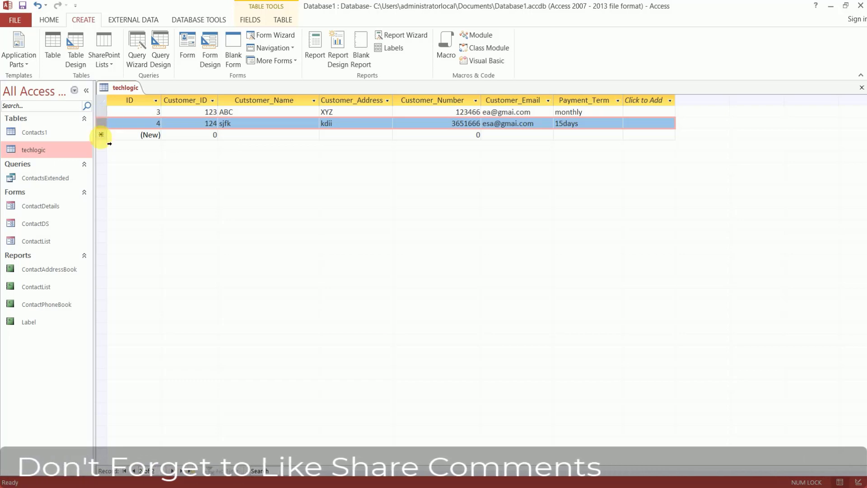
{"action": "left_click", "coordinate": [57, 21]}
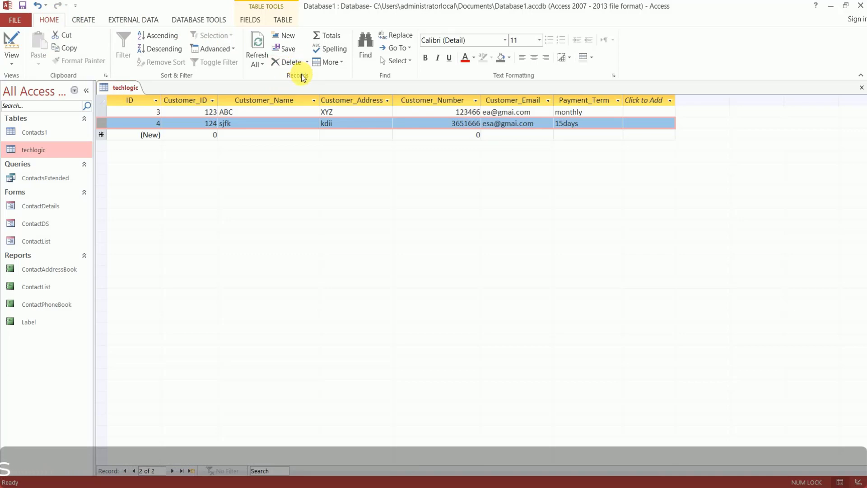
{"action": "left_click", "coordinate": [295, 61]}
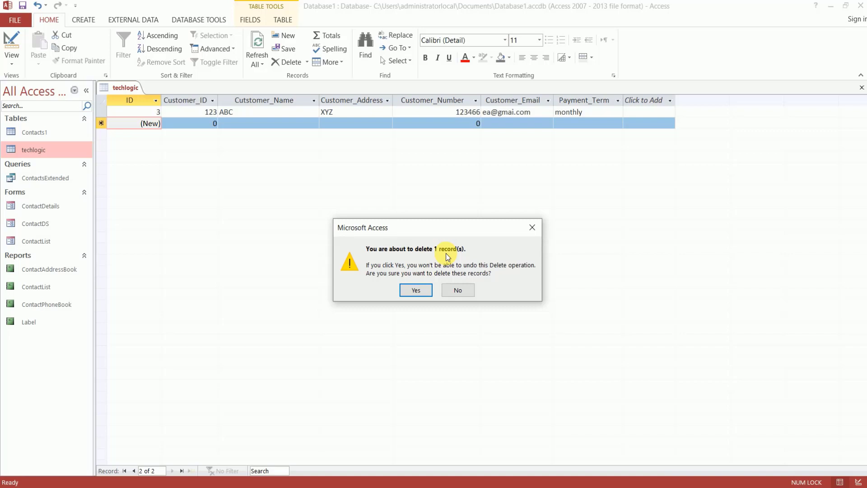
{"action": "left_click", "coordinate": [466, 291]}
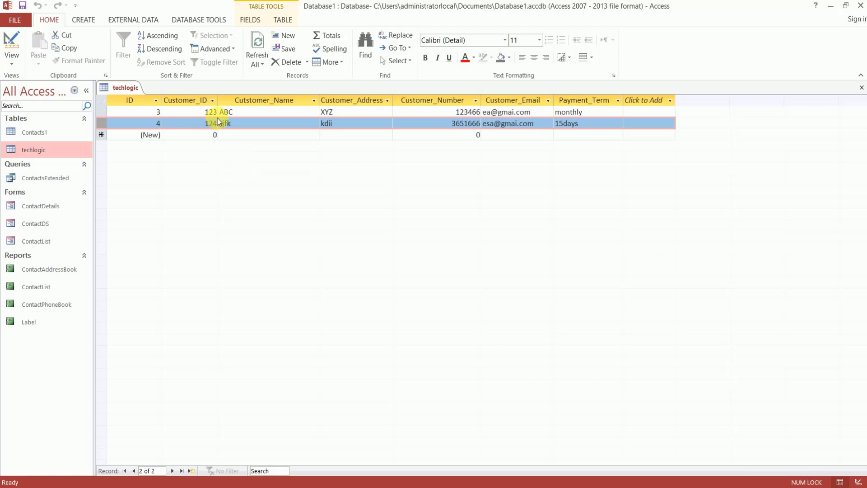
{"action": "left_click", "coordinate": [306, 62]}
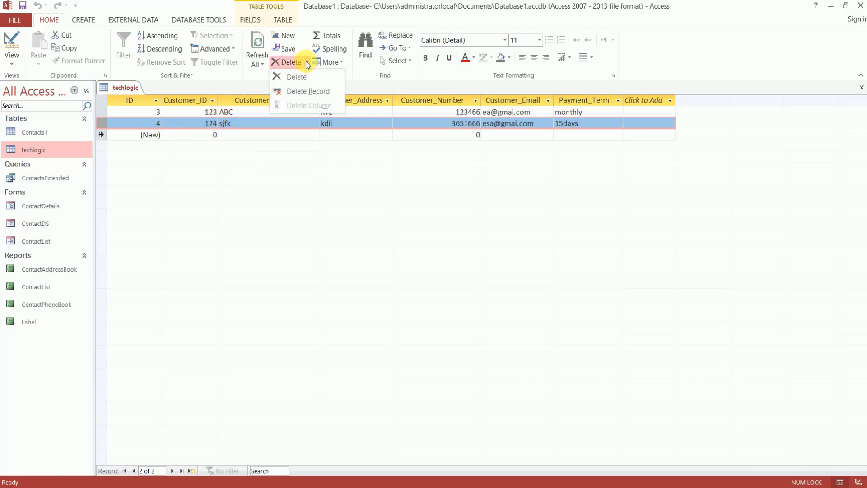
{"action": "left_click", "coordinate": [321, 96]}
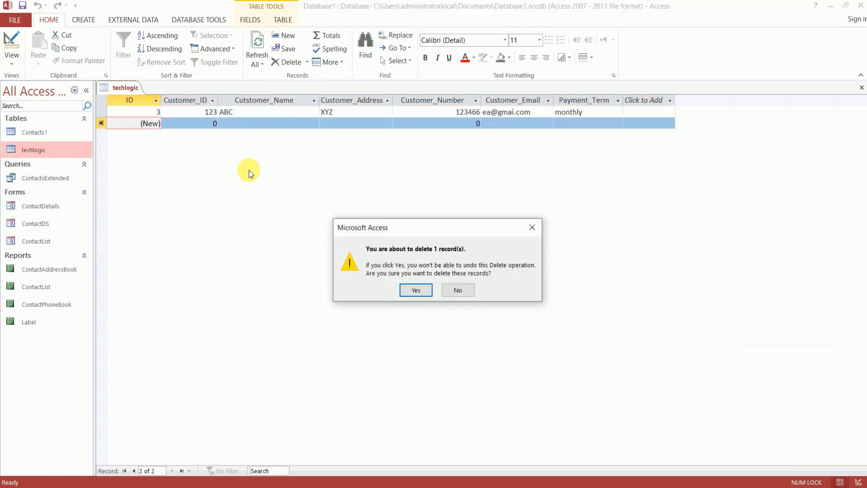
{"action": "left_click", "coordinate": [458, 290]}
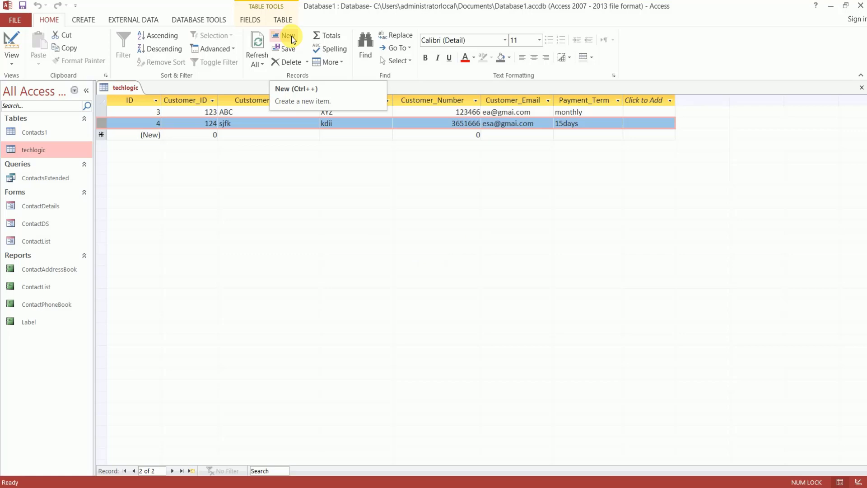
{"action": "left_click", "coordinate": [291, 40]}
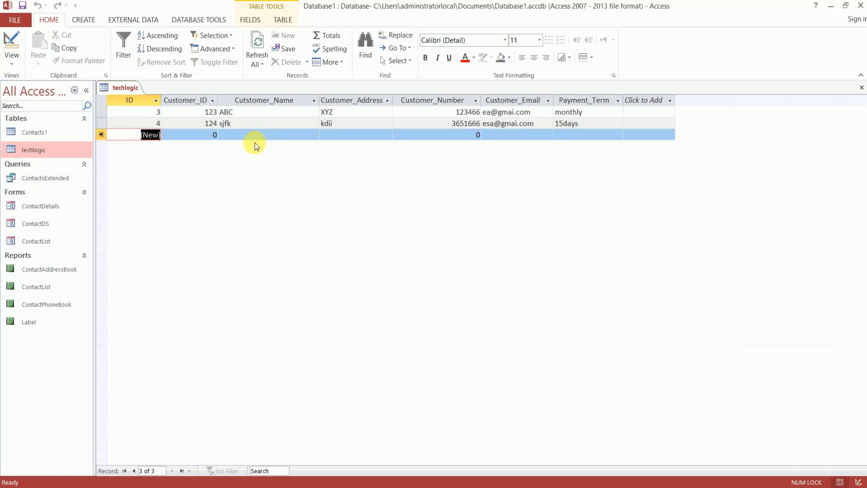
{"action": "left_click", "coordinate": [206, 138]}
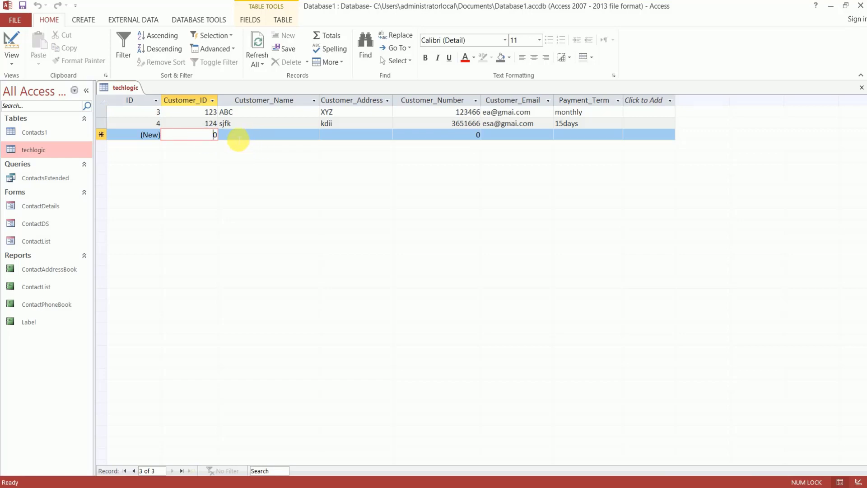
{"action": "left_click", "coordinate": [206, 123]}
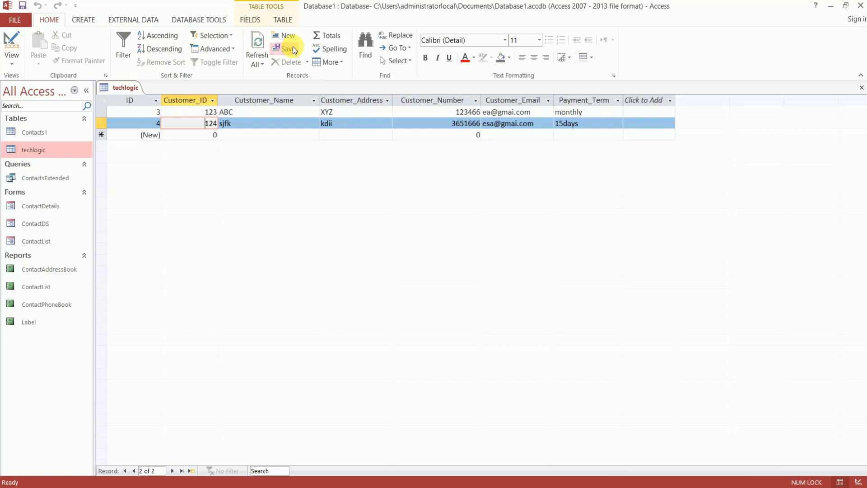
{"action": "key", "text": "shift+Return"}
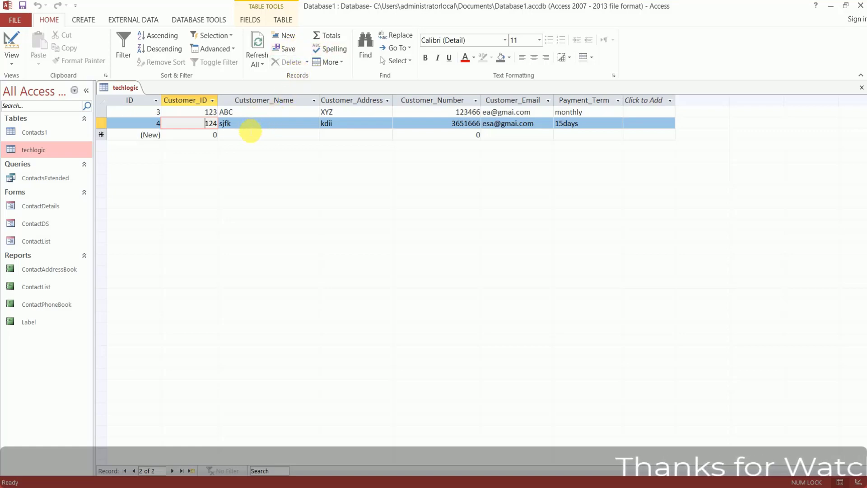
{"action": "left_click", "coordinate": [251, 129]}
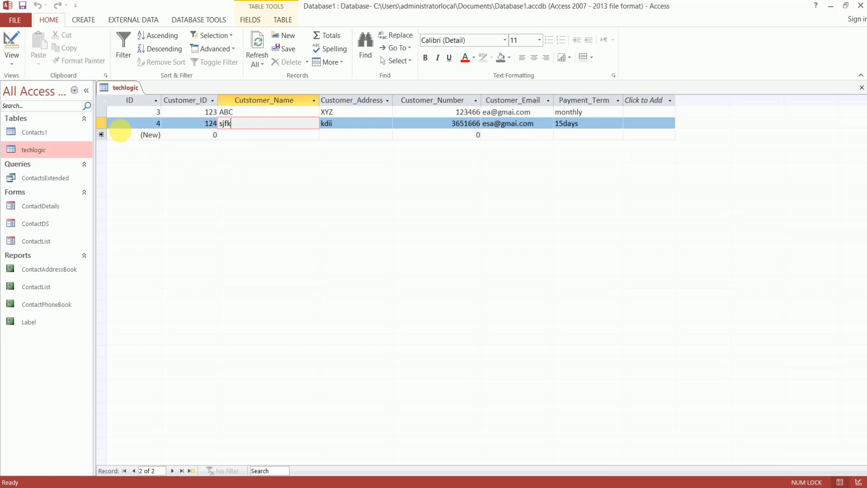
{"action": "left_click", "coordinate": [107, 131]}
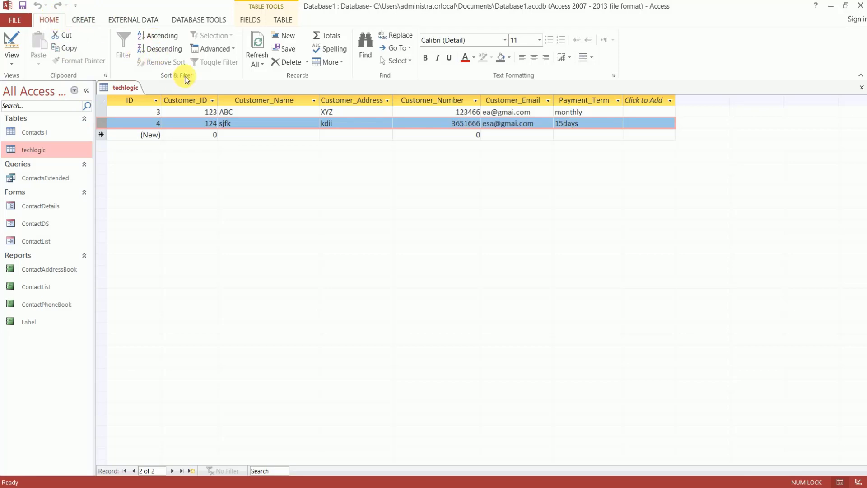
{"action": "left_click", "coordinate": [166, 35]}
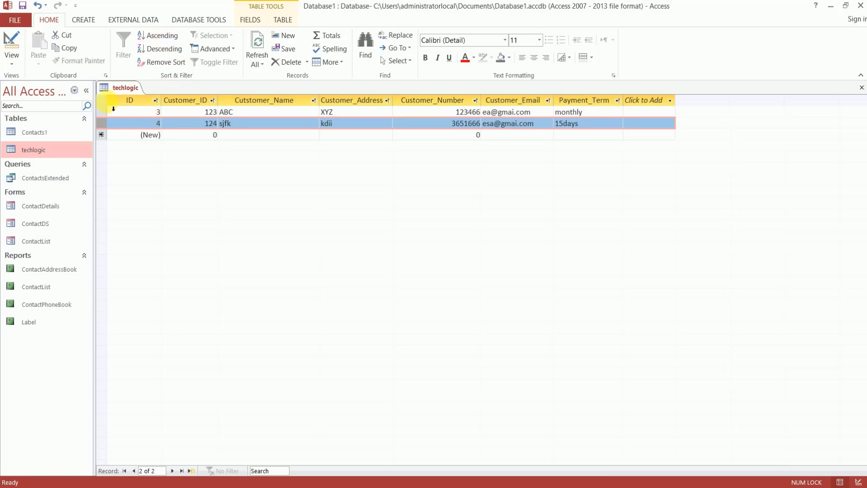
{"action": "left_click_drag", "start_coordinate": [107, 112], "coordinate": [111, 136]}
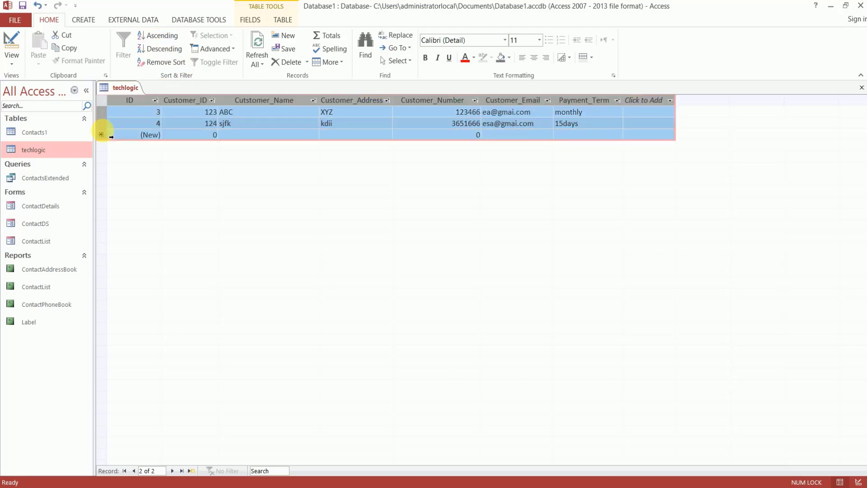
{"action": "left_click", "coordinate": [163, 49]}
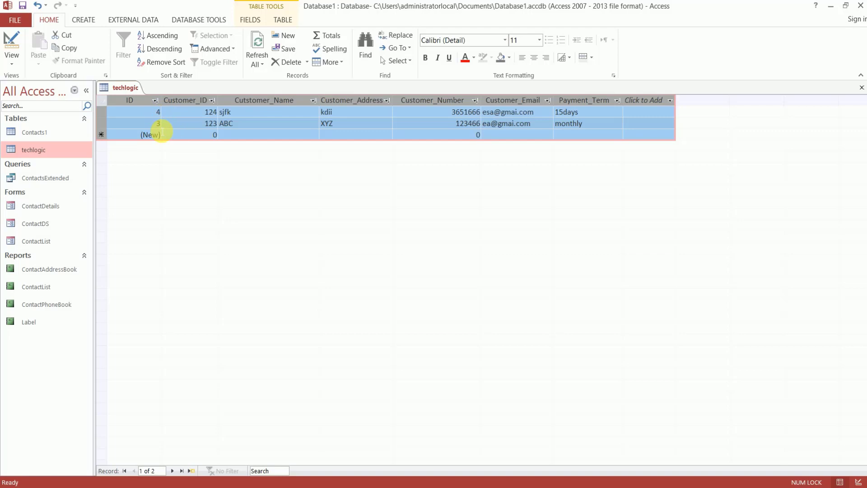
{"action": "left_click", "coordinate": [161, 35]}
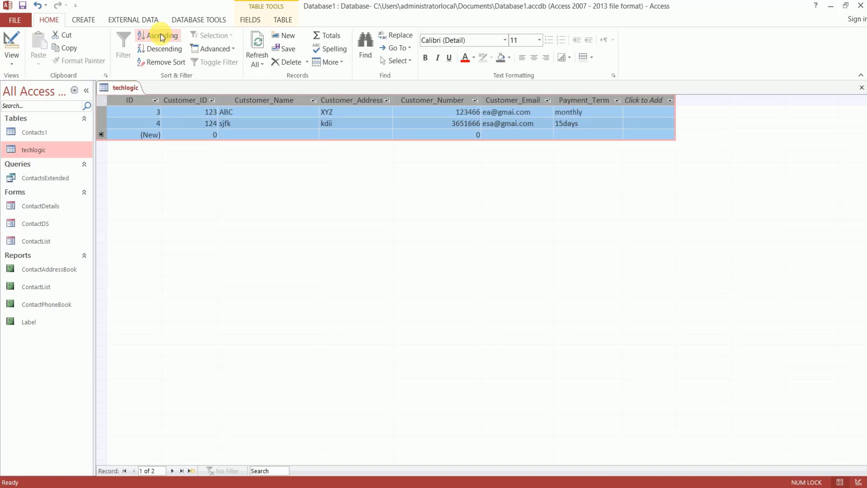
{"action": "left_click", "coordinate": [180, 66]}
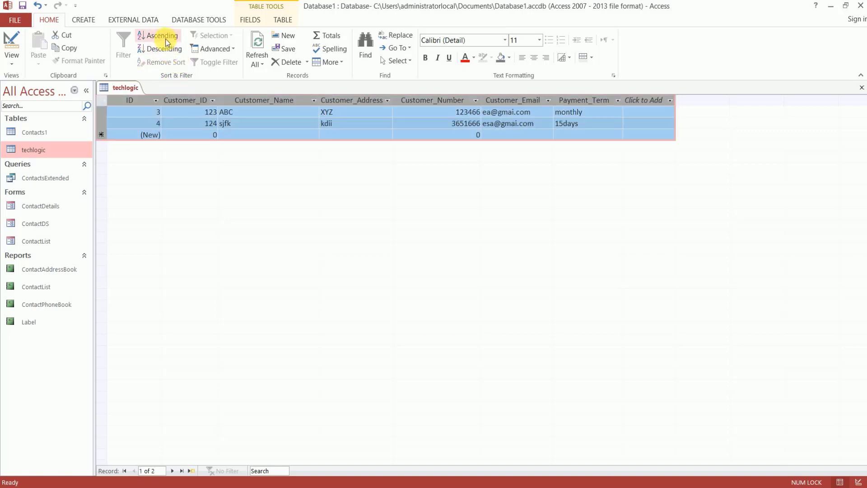
{"action": "left_click", "coordinate": [166, 50]}
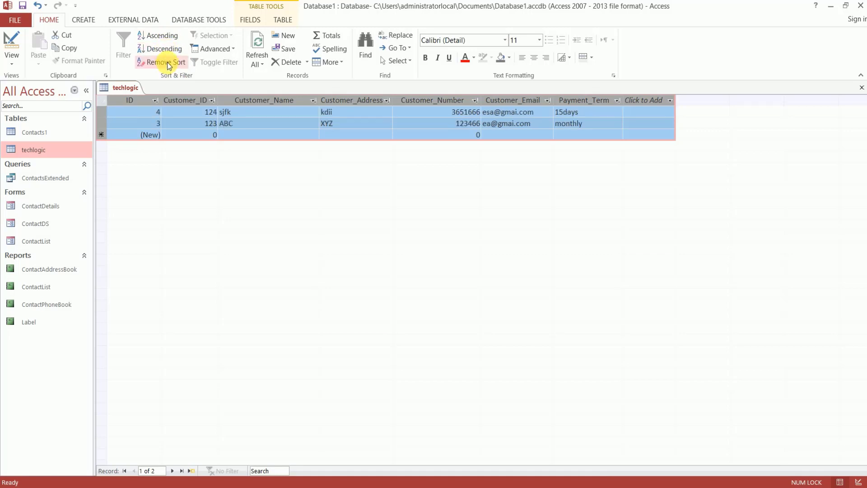
{"action": "left_click", "coordinate": [167, 62]}
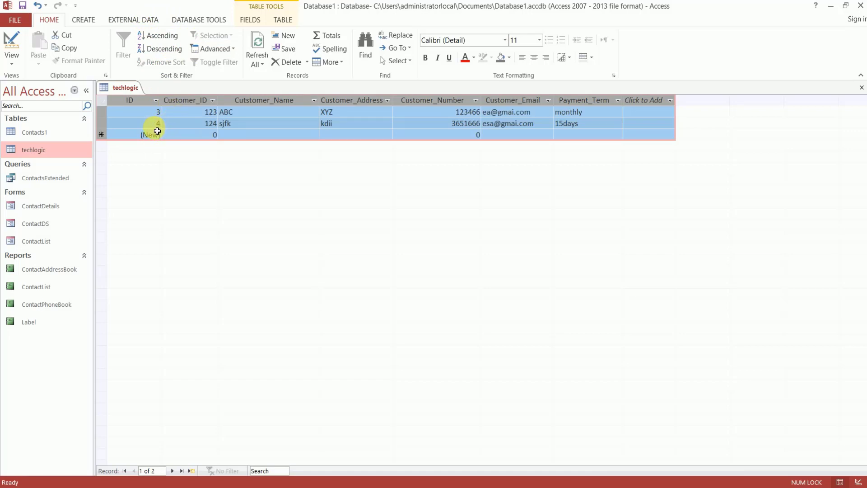
{"action": "left_click", "coordinate": [165, 121]}
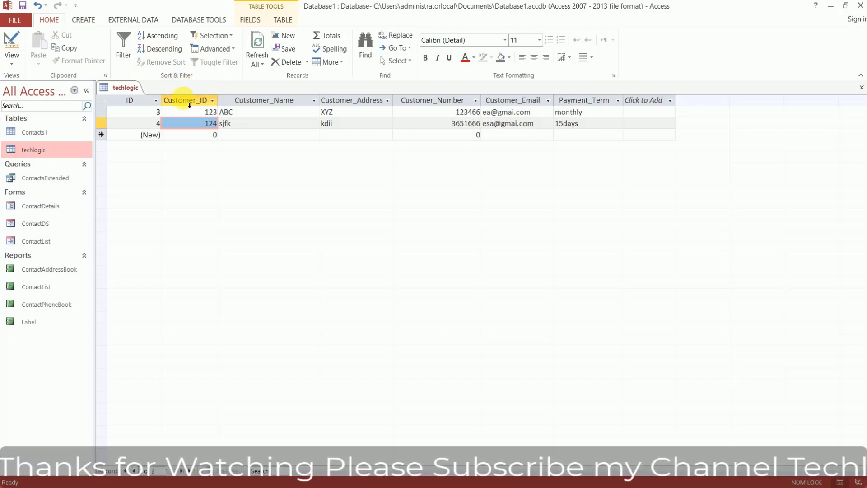
{"action": "left_click", "coordinate": [124, 49]}
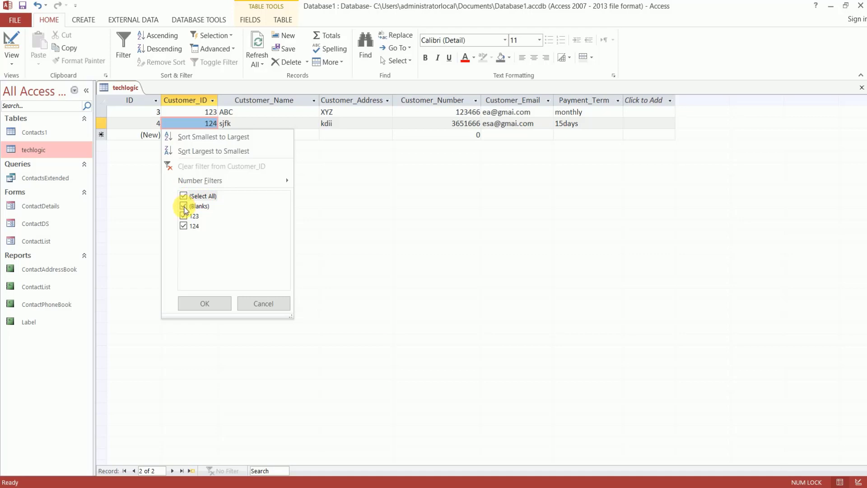
{"action": "left_click", "coordinate": [184, 195]}
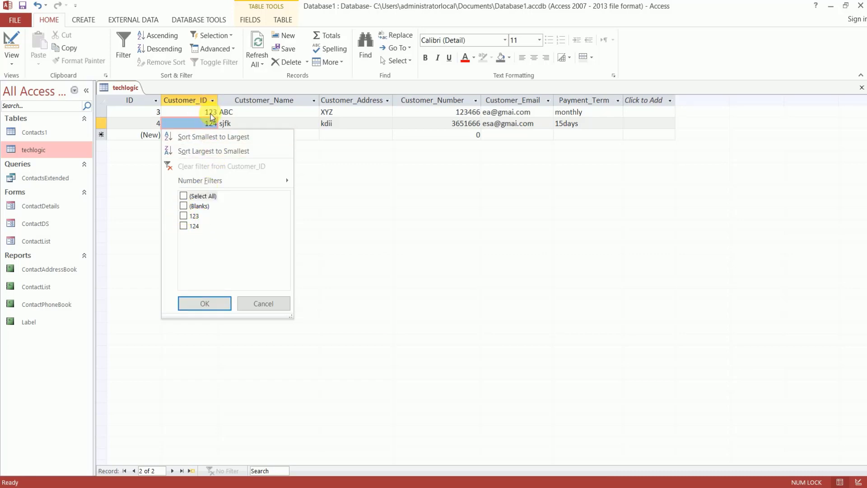
{"action": "left_click", "coordinate": [184, 216]}
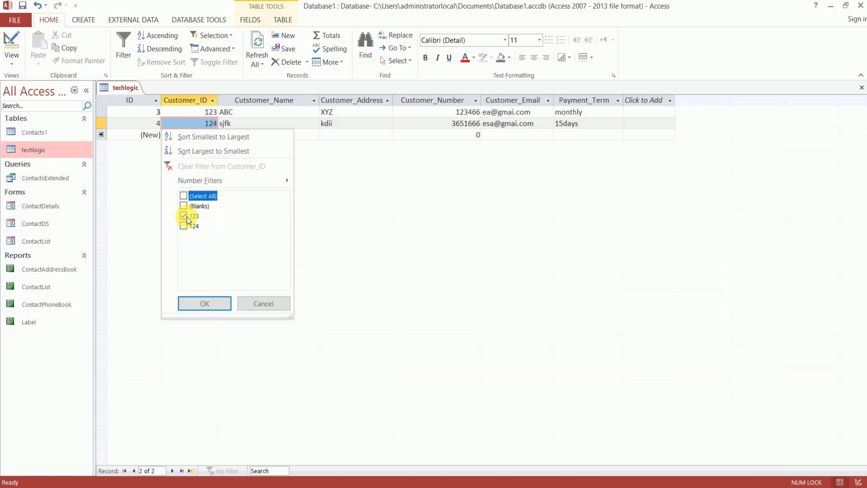
{"action": "left_click", "coordinate": [212, 305]}
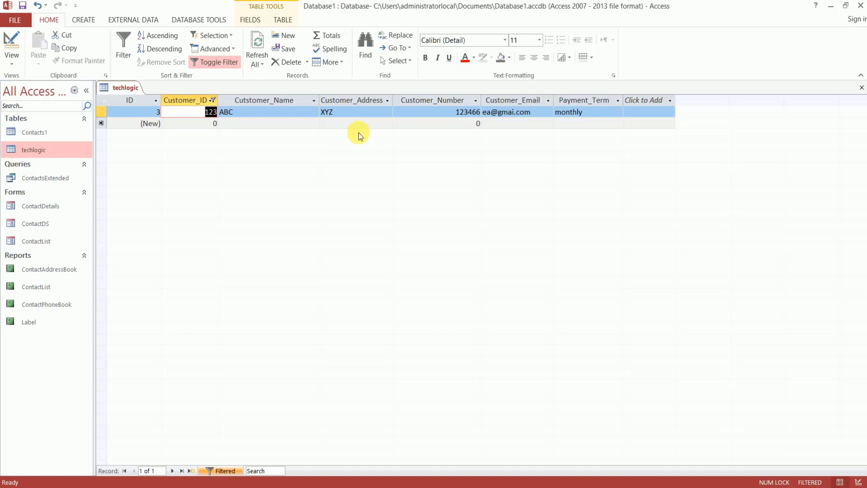
{"action": "left_click", "coordinate": [128, 55]}
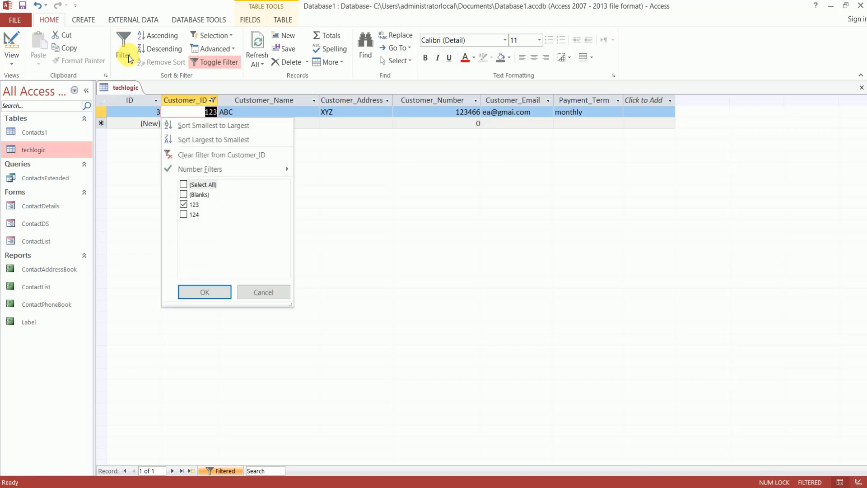
{"action": "left_click", "coordinate": [185, 215]}
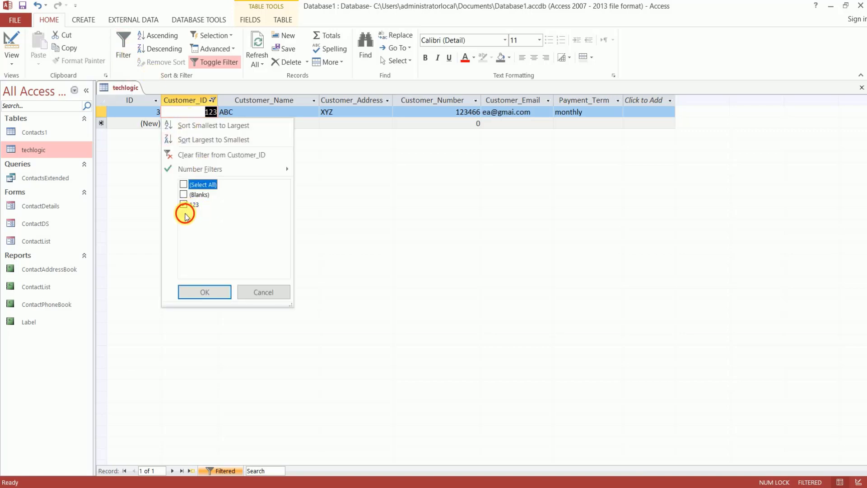
{"action": "left_click", "coordinate": [183, 185]}
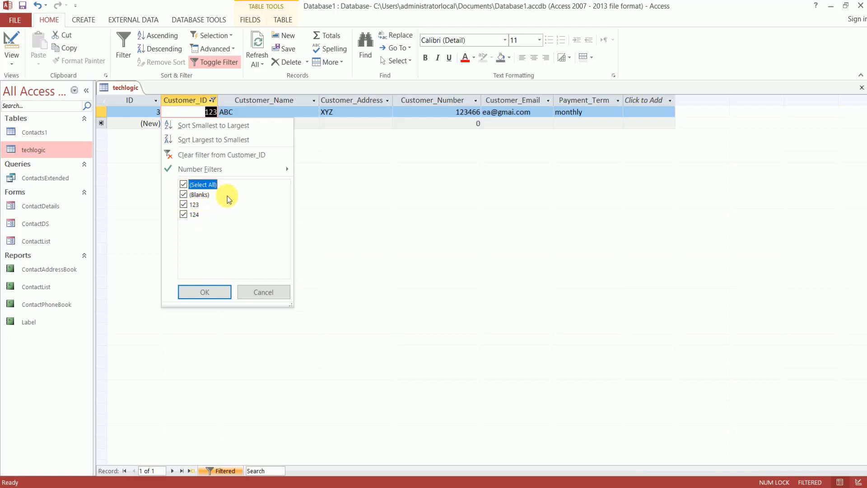
{"action": "left_click", "coordinate": [209, 292]}
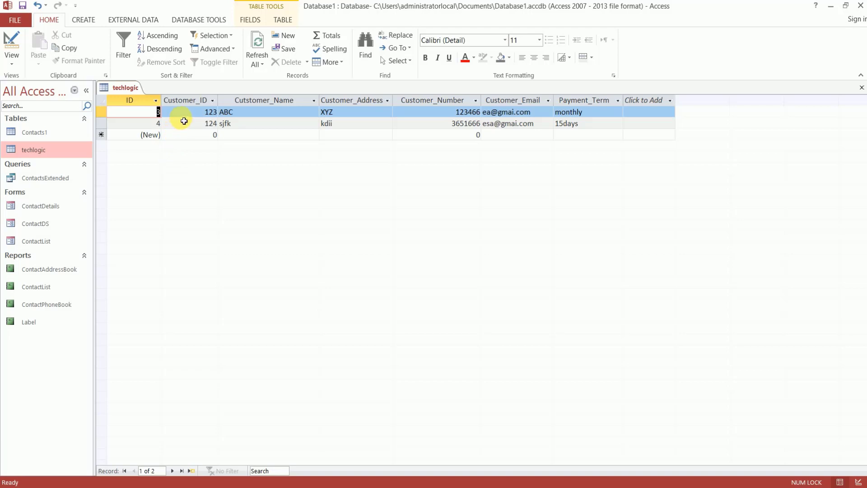
{"action": "left_click", "coordinate": [122, 54]}
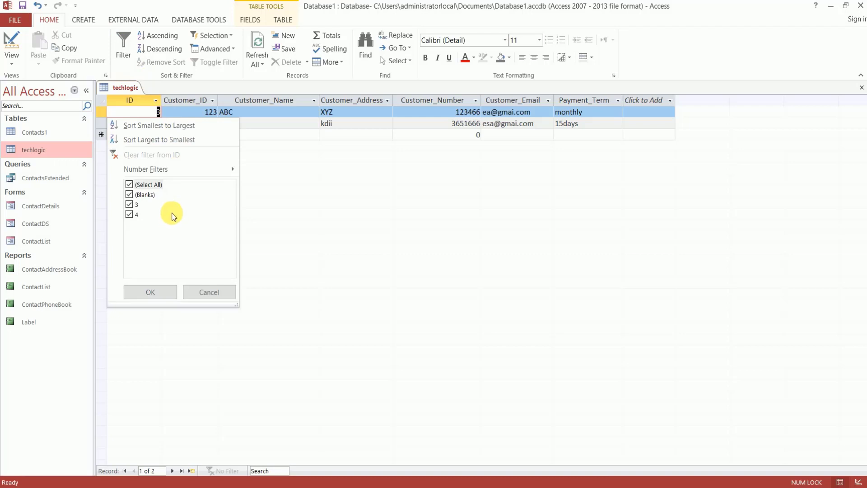
{"action": "left_click", "coordinate": [129, 204]}
{"action": "left_click", "coordinate": [130, 214]}
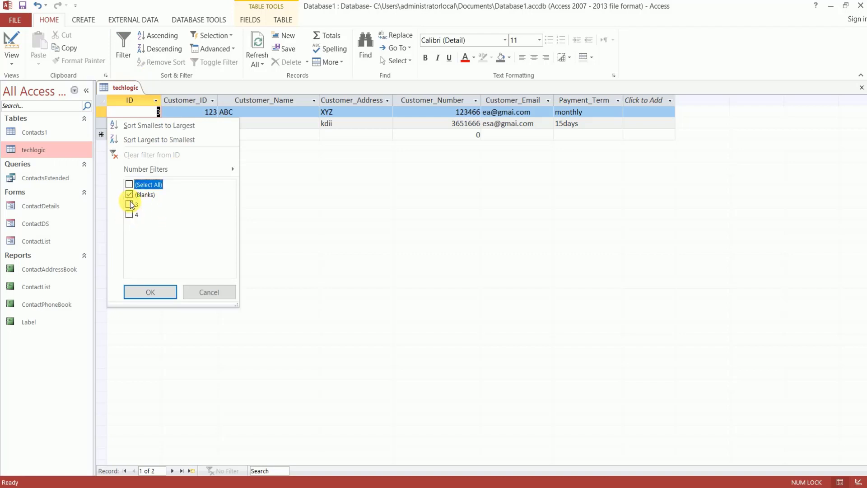
{"action": "left_click", "coordinate": [137, 205]}
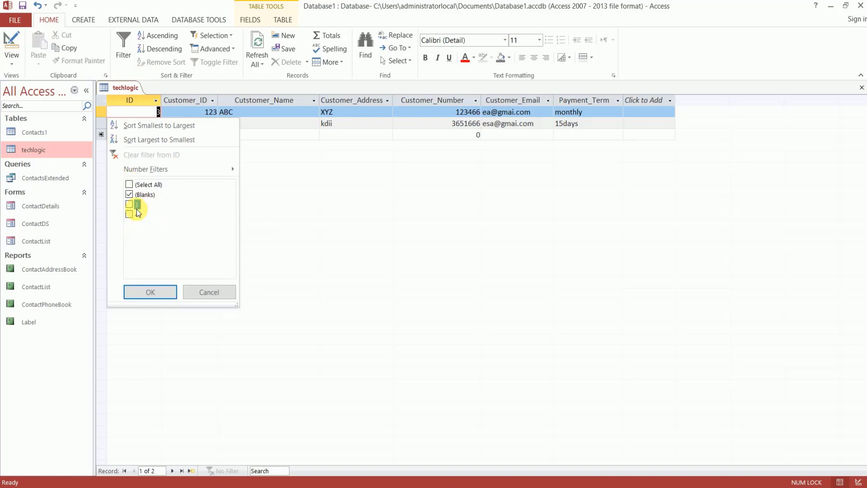
{"action": "left_click", "coordinate": [129, 185]}
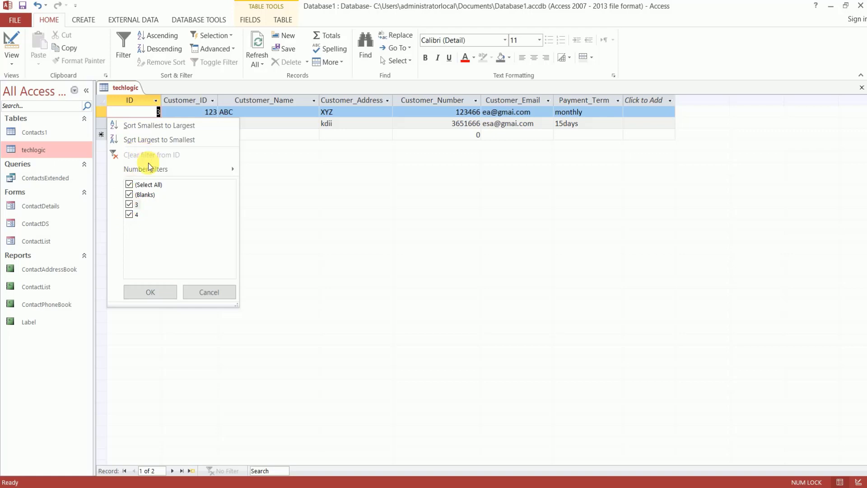
{"action": "mouse_move", "coordinate": [158, 169]}
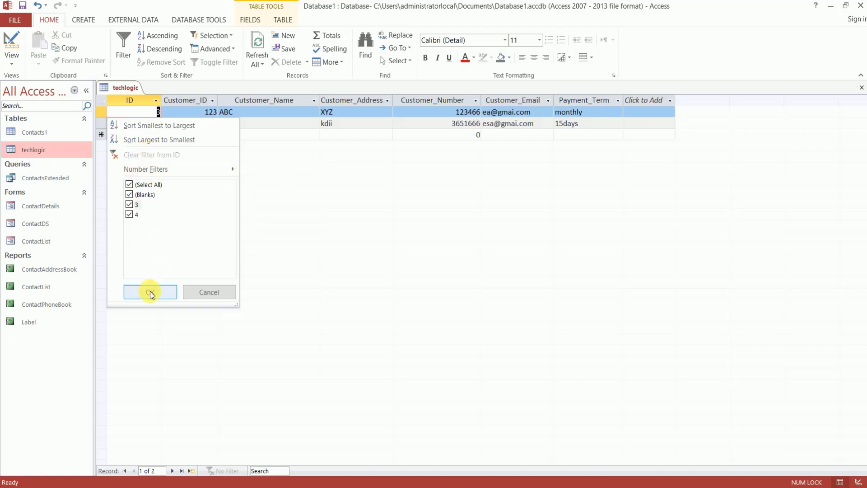
{"action": "left_click", "coordinate": [129, 205]}
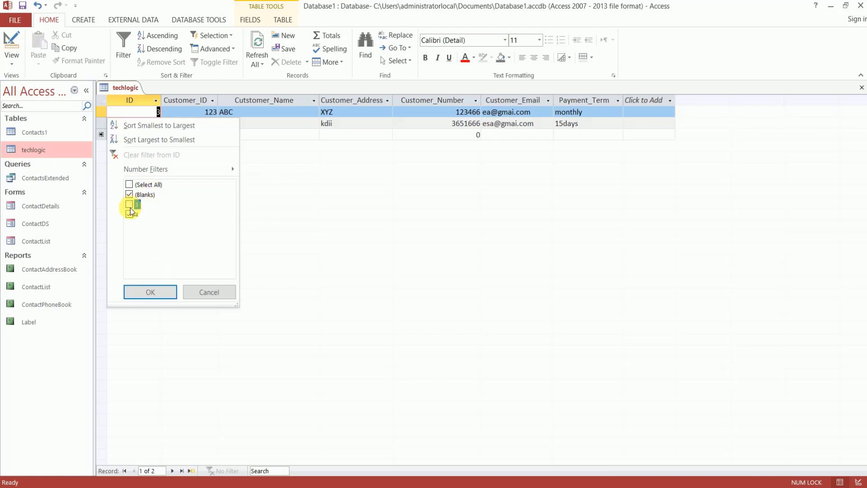
{"action": "left_click", "coordinate": [129, 214]}
{"action": "left_click", "coordinate": [129, 194]}
{"action": "left_click", "coordinate": [146, 293]}
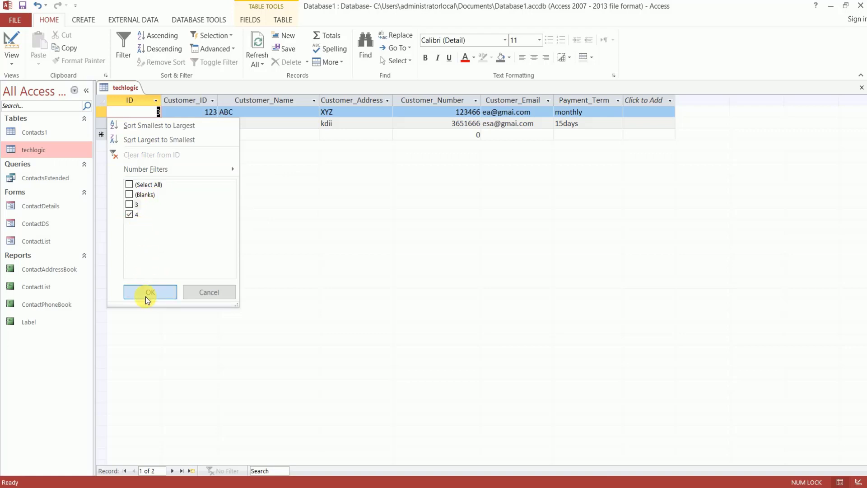
{"action": "left_click", "coordinate": [125, 49]}
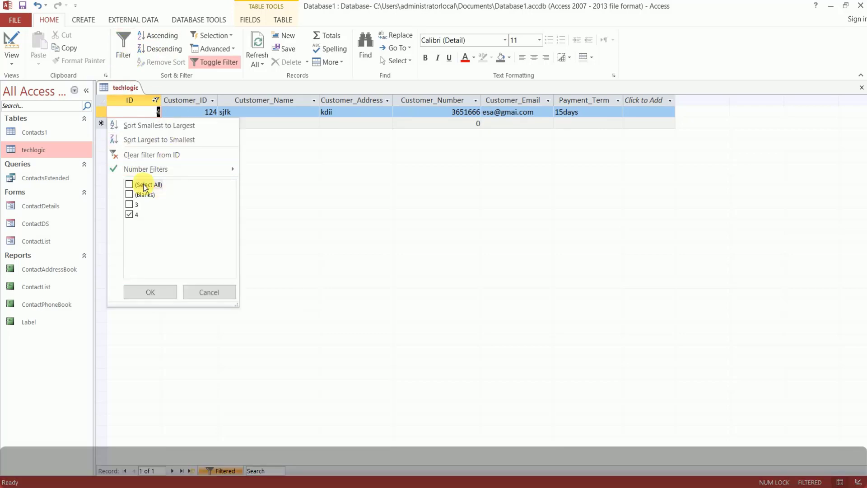
{"action": "left_click", "coordinate": [186, 156]}
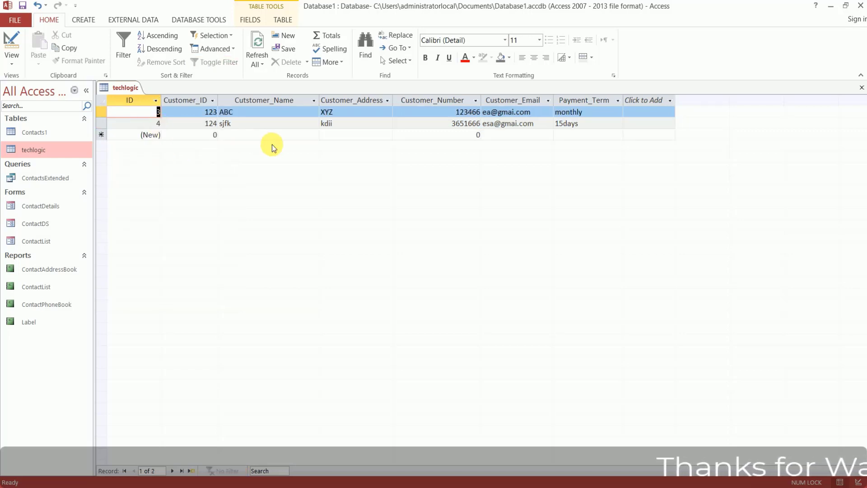